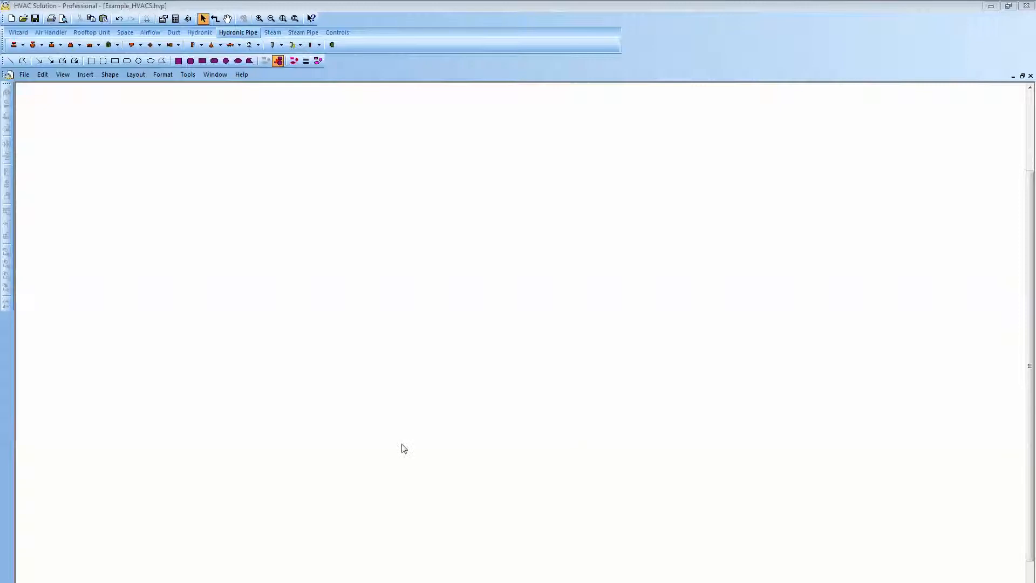
Import the Trane load file Example_HVACS.XML from the Desktop.
click(27, 77)
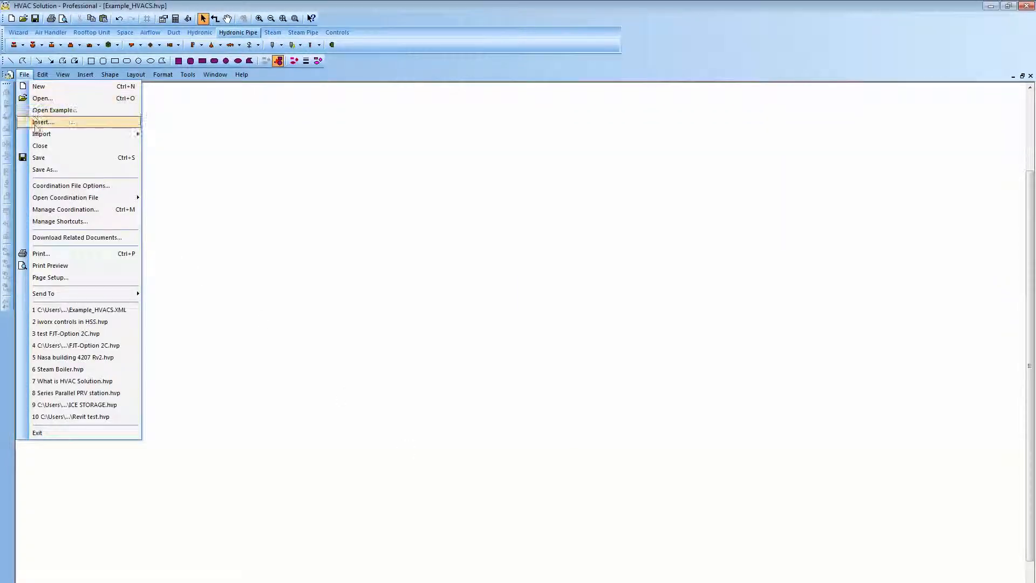
mouse_move(39, 136)
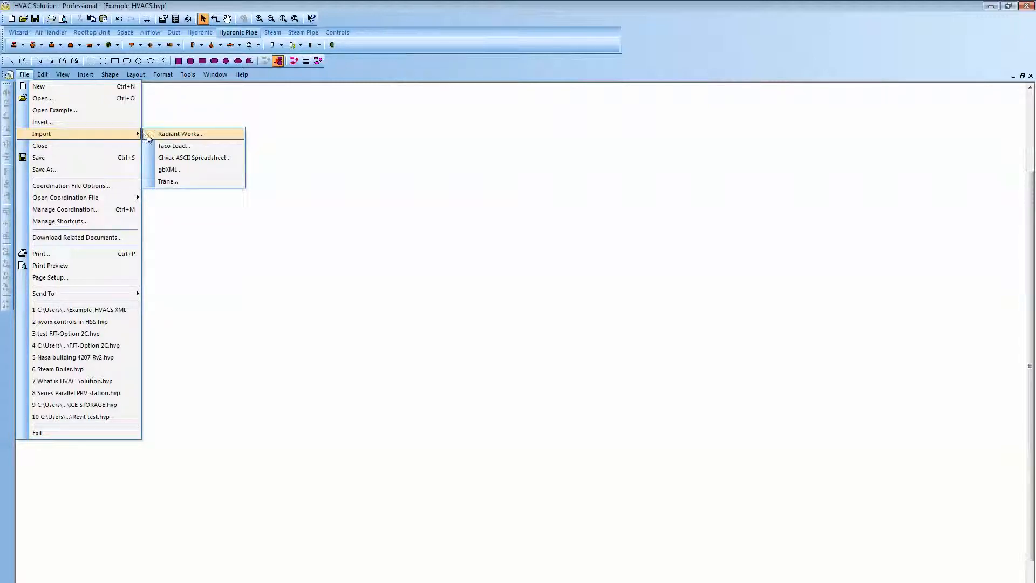
click(166, 181)
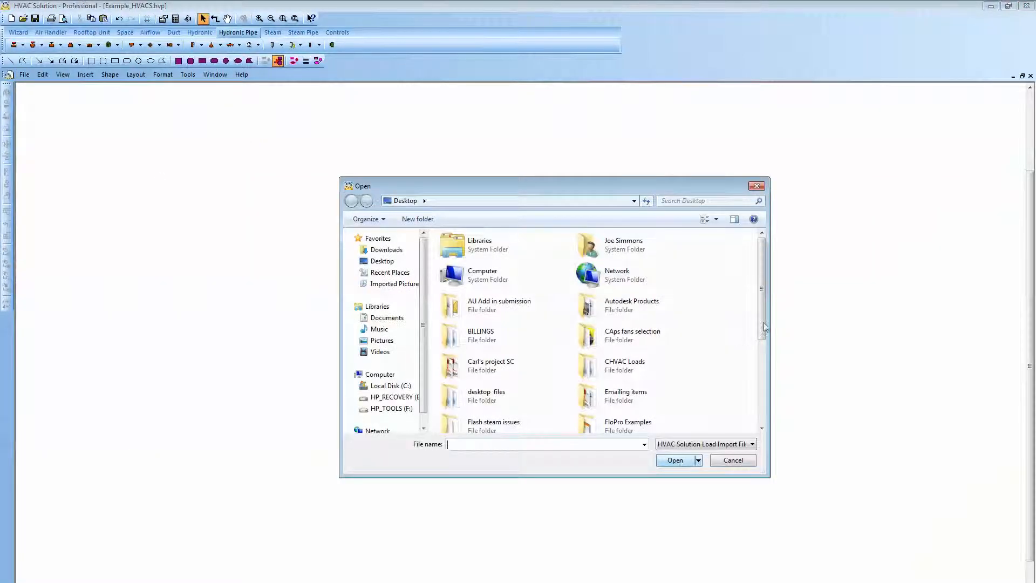
scroll(764, 336, down, 3)
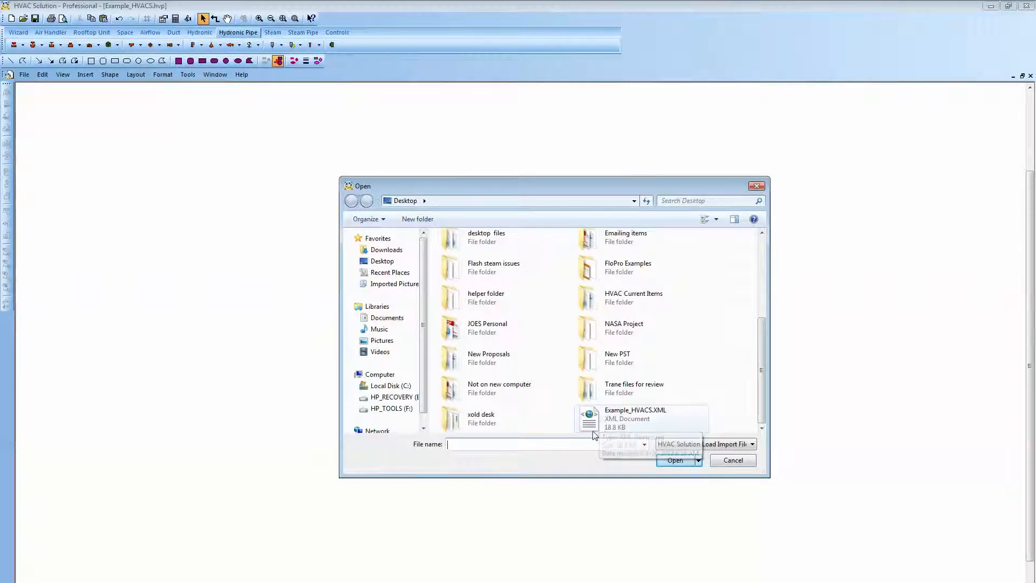
click(595, 425)
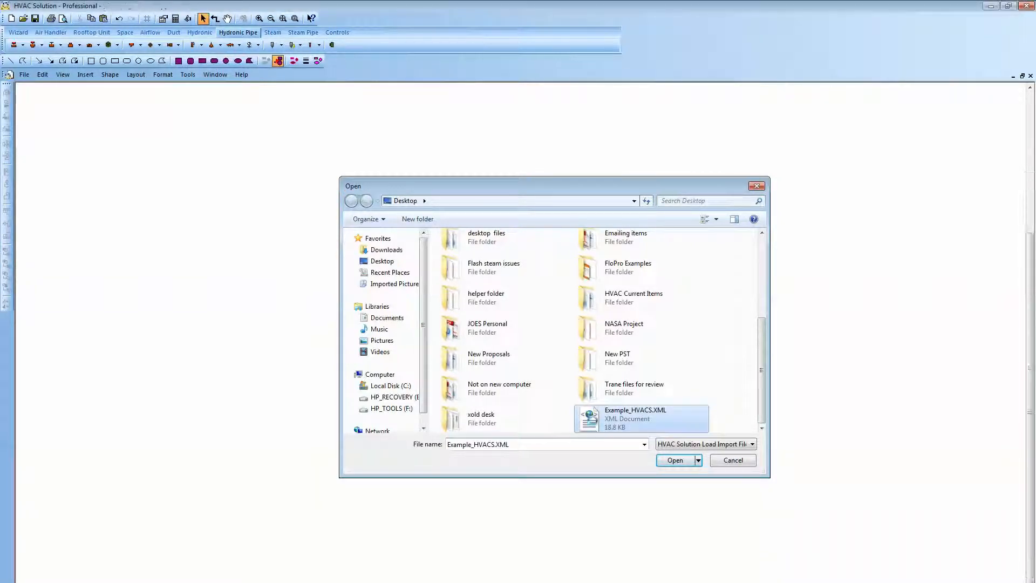
double_click(594, 424)
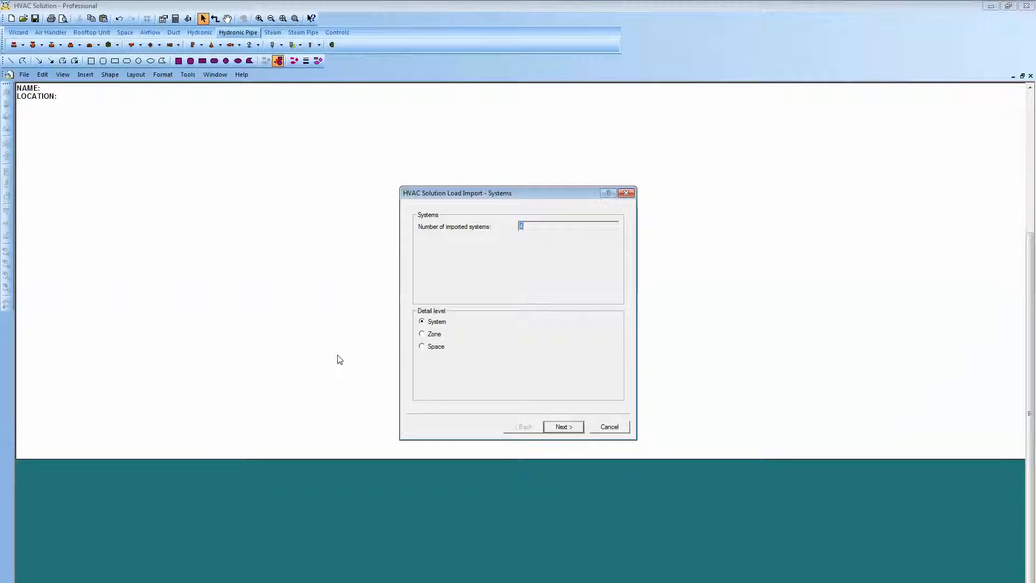
Set the load import detail level to Space and keep heating and cooling usage for System - 001.
click(422, 347)
click(567, 429)
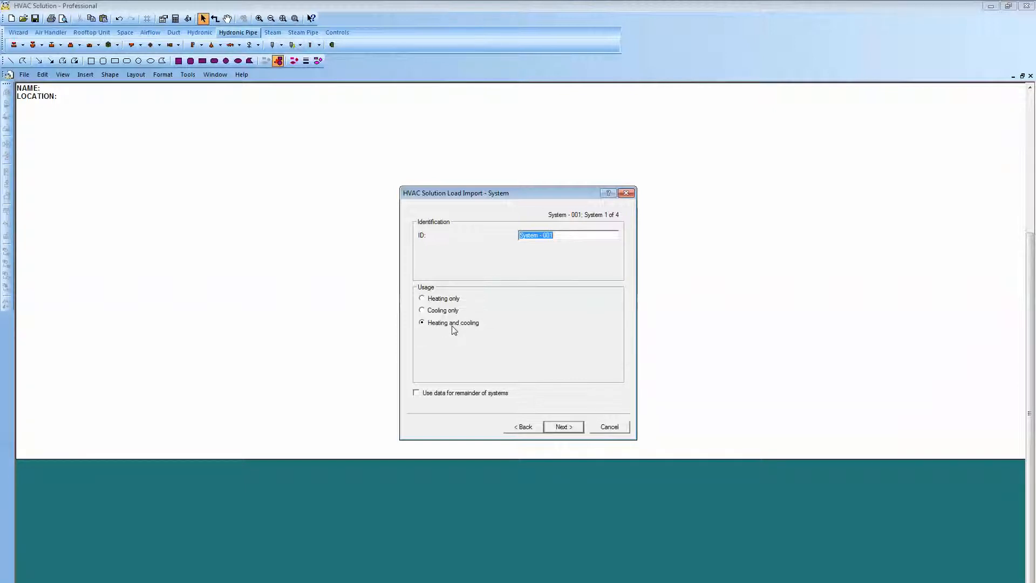
click(562, 428)
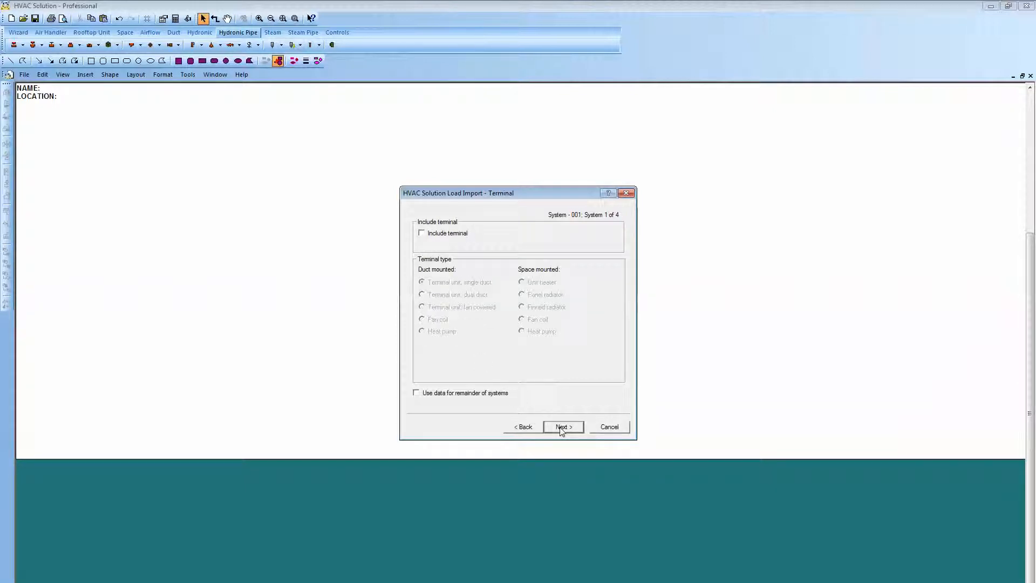
Include a duct-mounted, single-duct terminal unit in System - 001 with hydronic medium and the standard type.
click(422, 235)
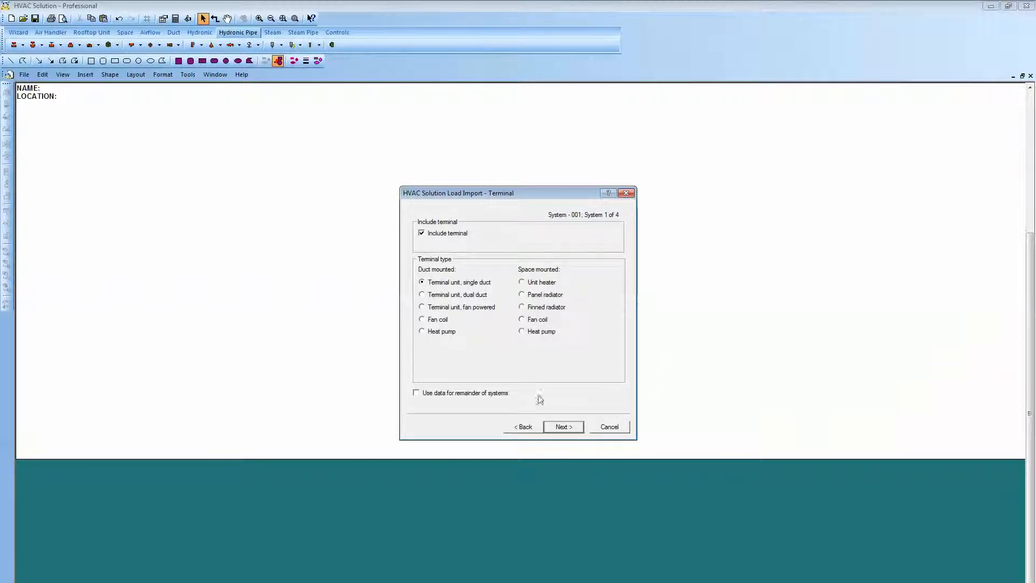
click(562, 428)
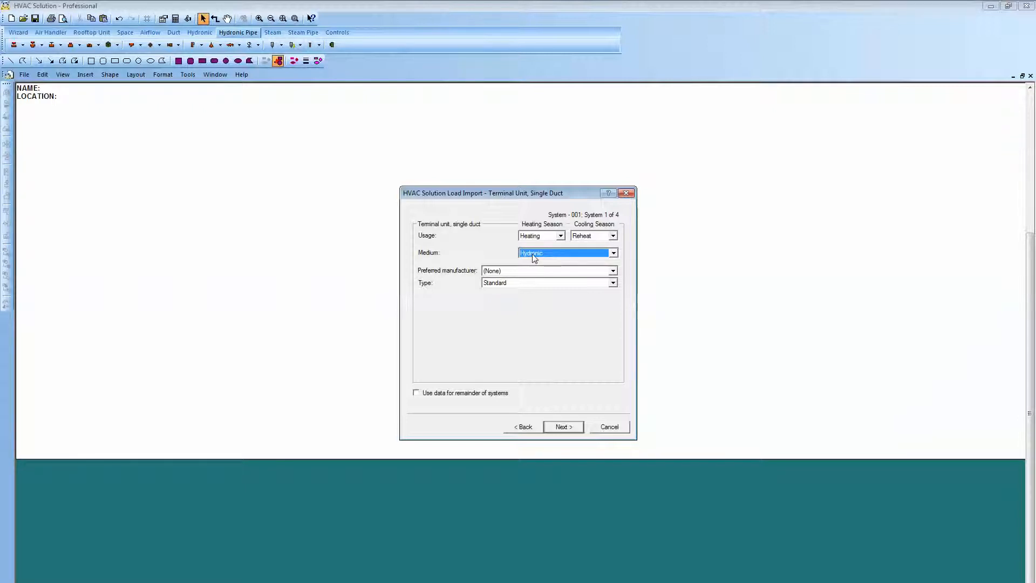
click(561, 427)
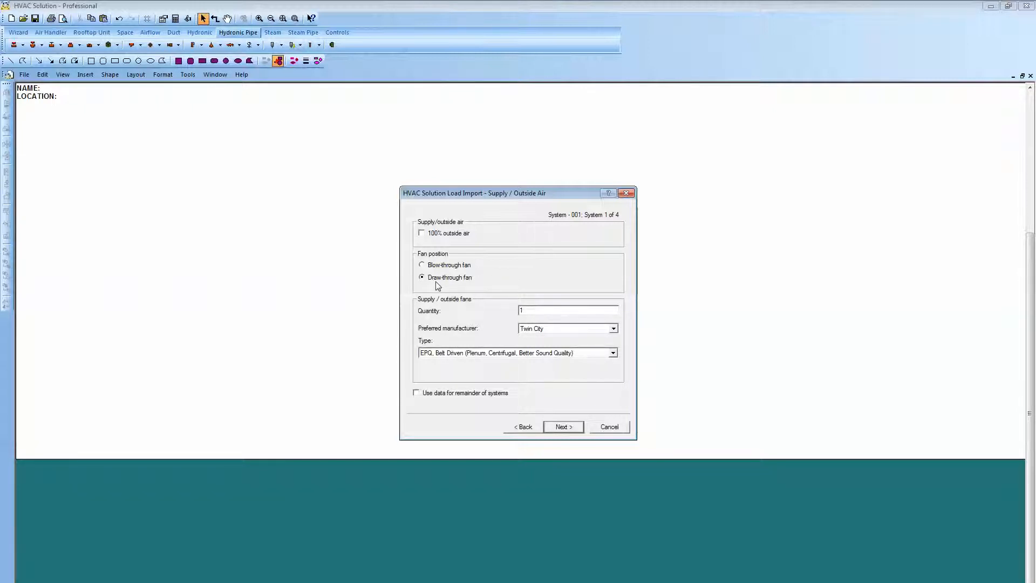
Set System - 001's supply fan type to QSL, Belt Driven (Mixed Flow, Centrifugal).
click(613, 354)
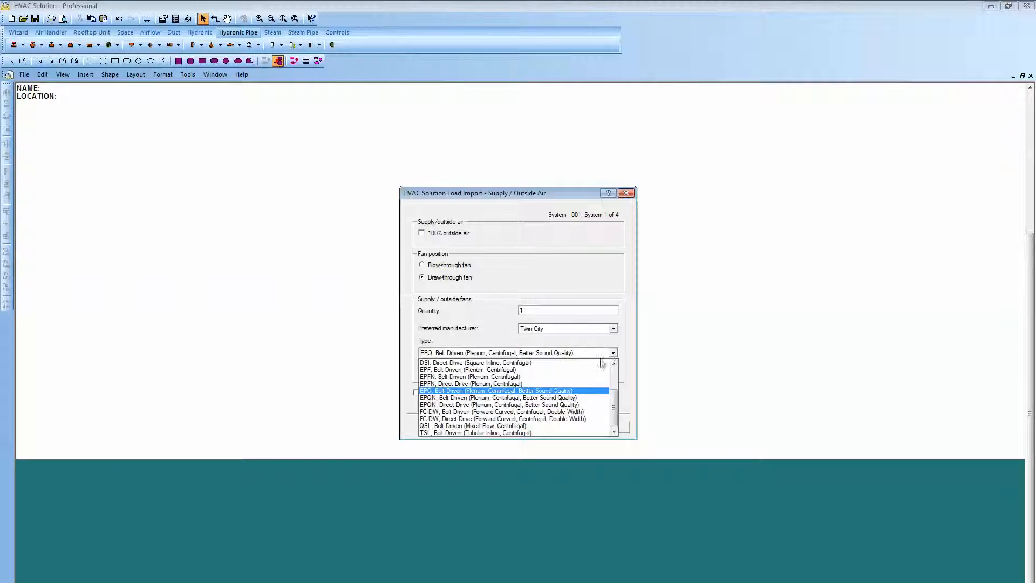
click(539, 426)
click(564, 427)
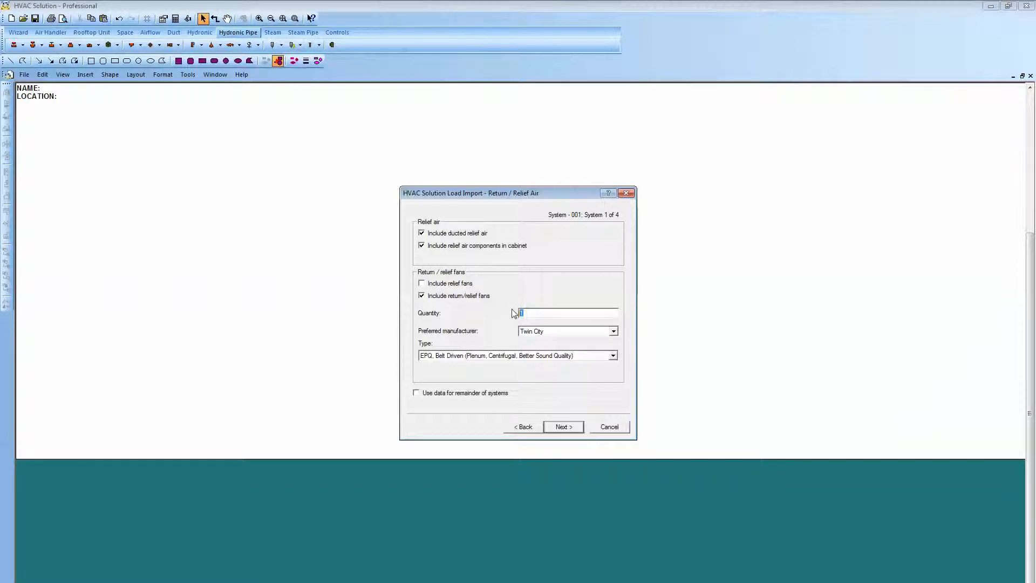
Set System - 001's return/relief fans to a quantity of 2 and type QSL, Belt Driven (Mixed Flow, Centrifugal).
text(2)
click(614, 356)
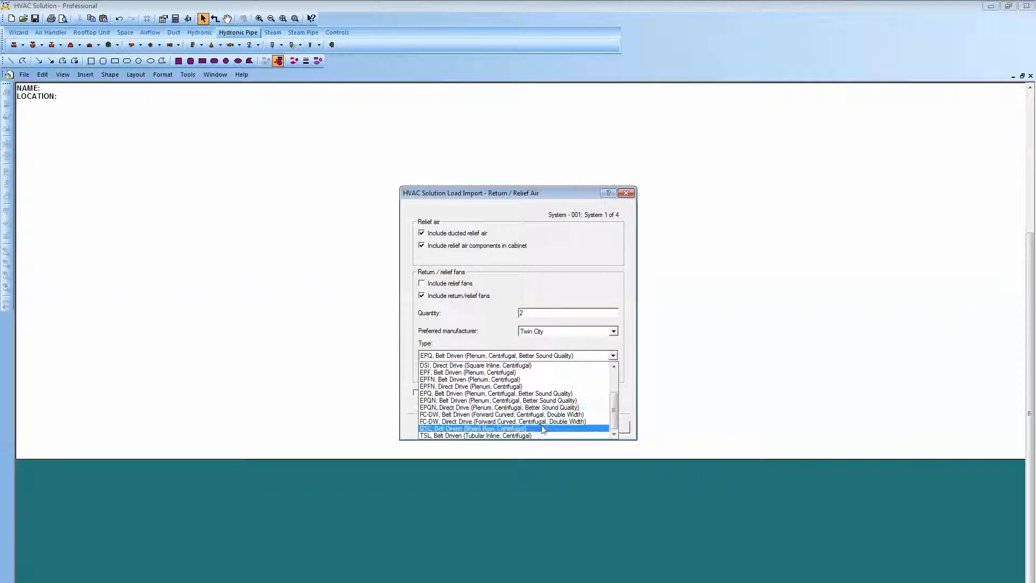
click(575, 421)
click(571, 432)
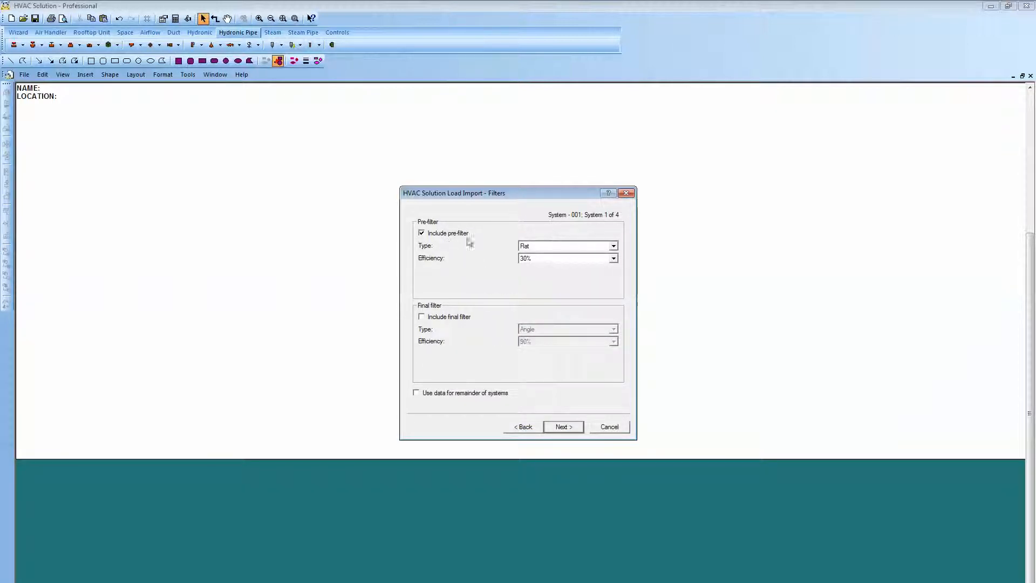
Keep the flat 30% pre-filter for System - 001 and include a rectangular supply sound trap.
click(562, 427)
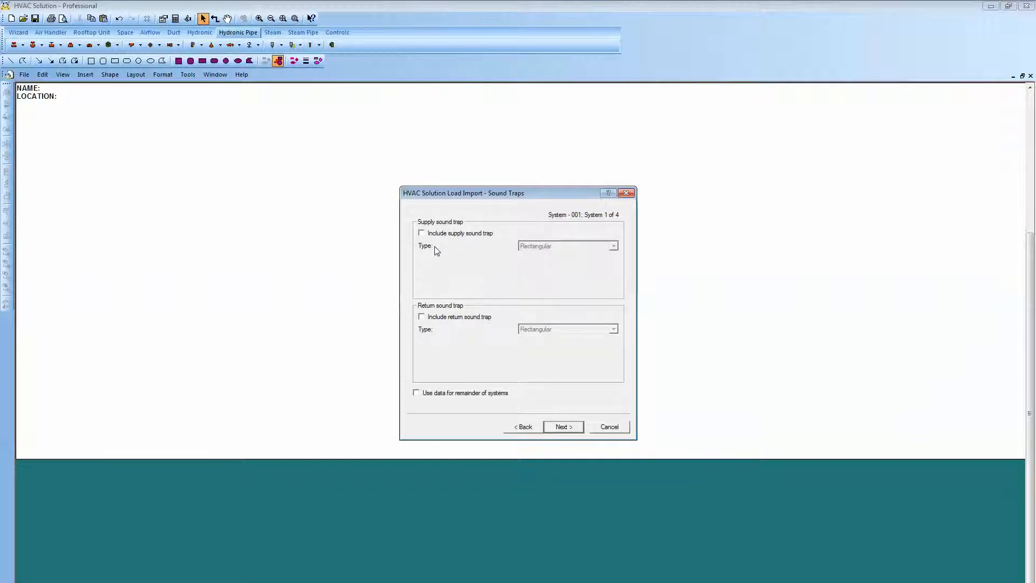
click(422, 235)
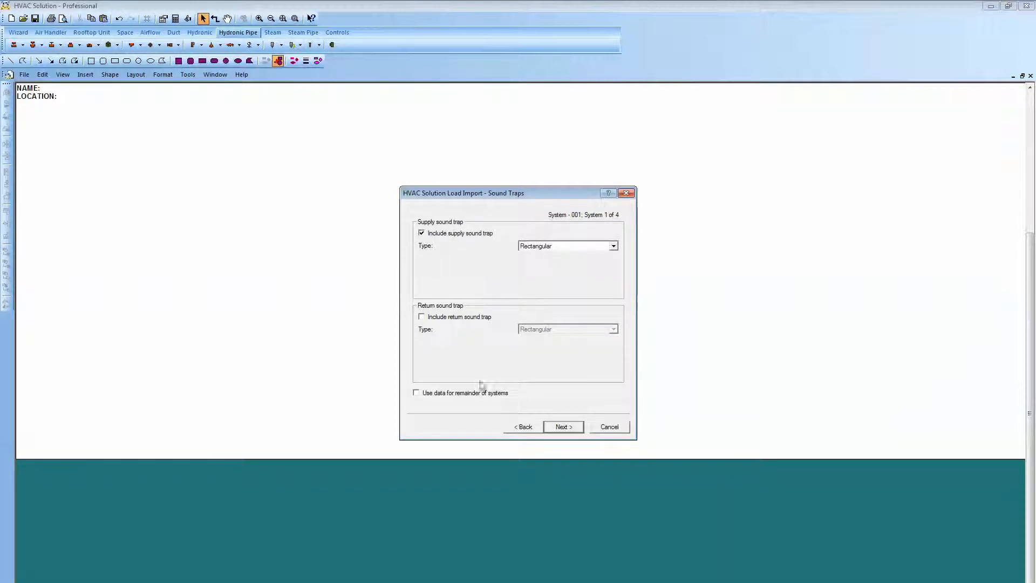
click(563, 427)
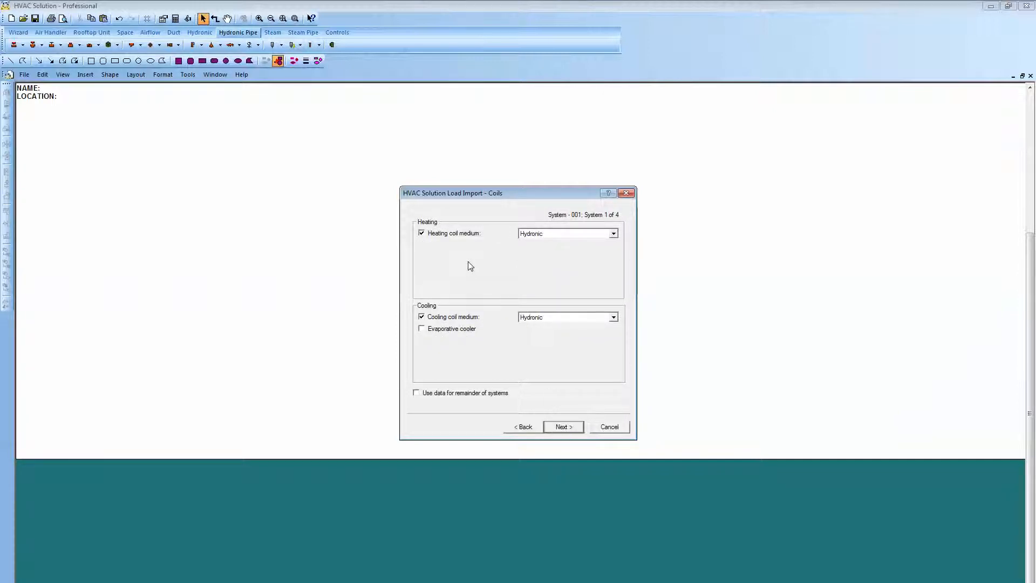
Keep hydronic as the heating and cooling coil medium for System - 001 and accept its terminal zones.
click(614, 234)
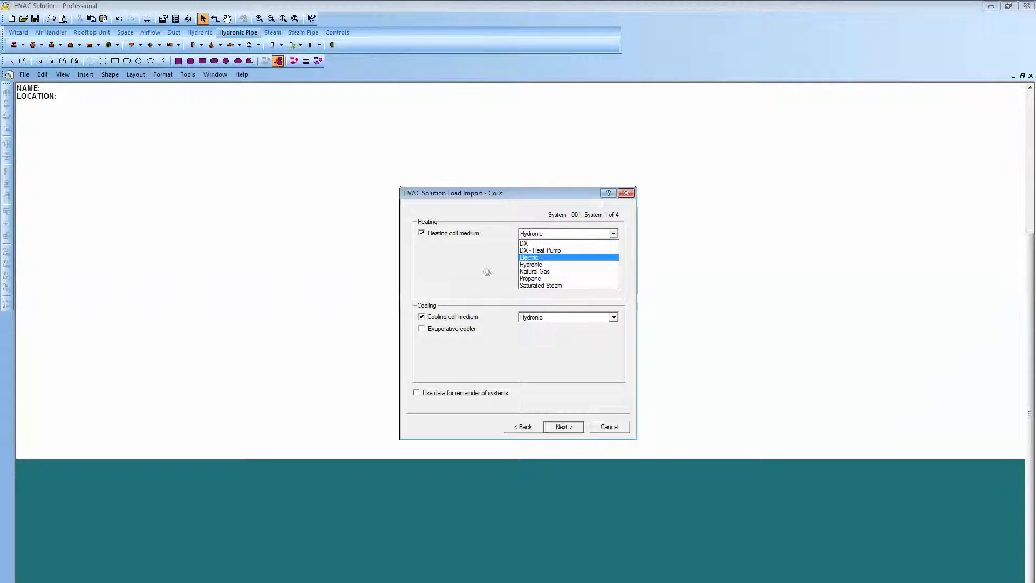
click(563, 367)
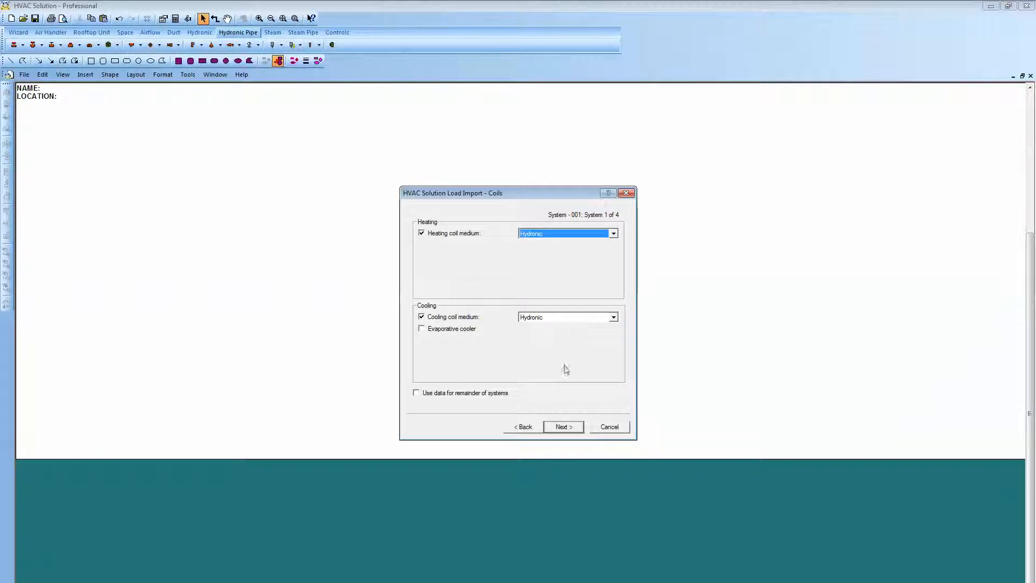
click(563, 427)
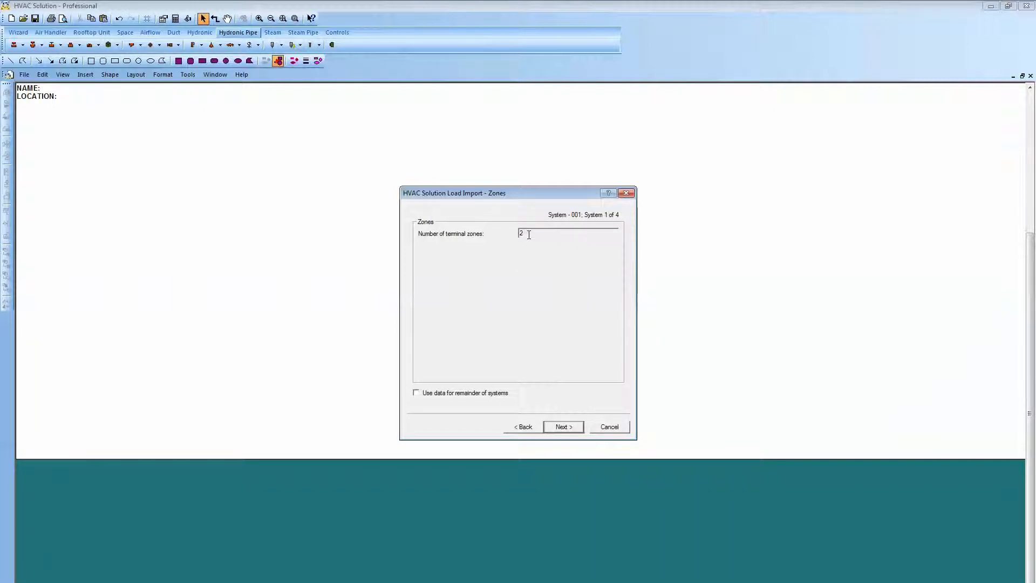
click(566, 428)
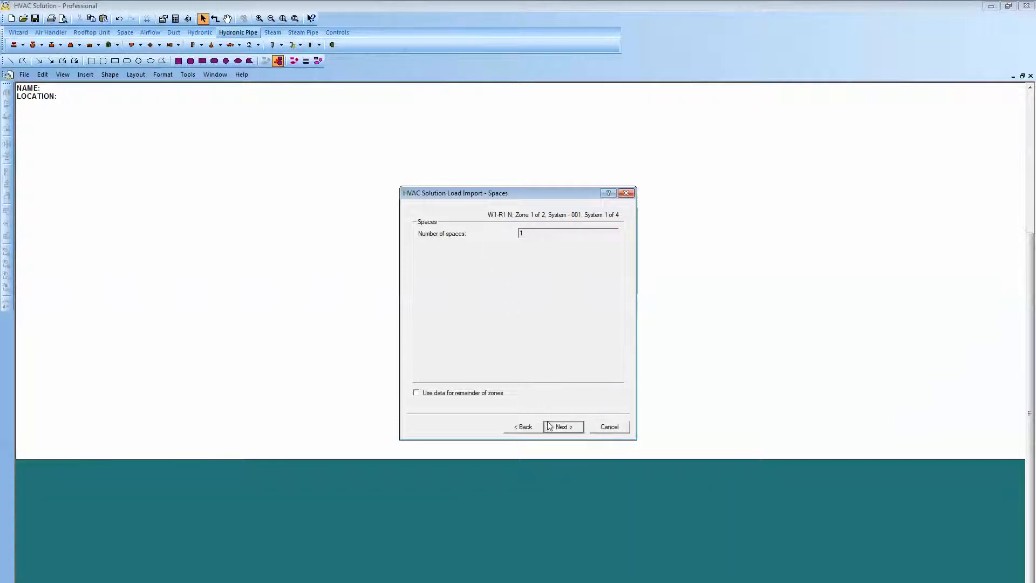
Accept the imported space, ventilation and exhaust data for zone W1-R1 N without changes.
click(560, 429)
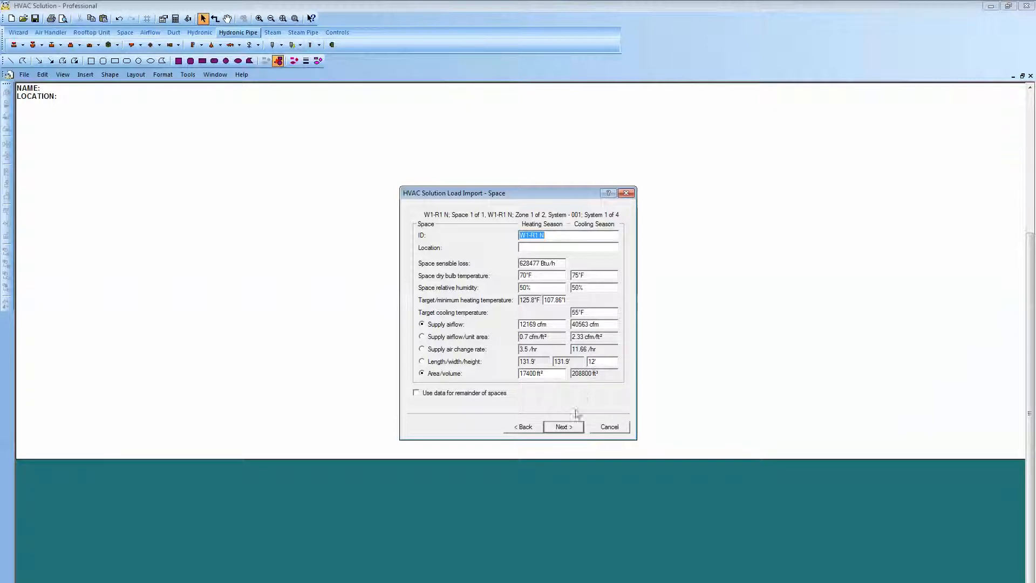
click(563, 427)
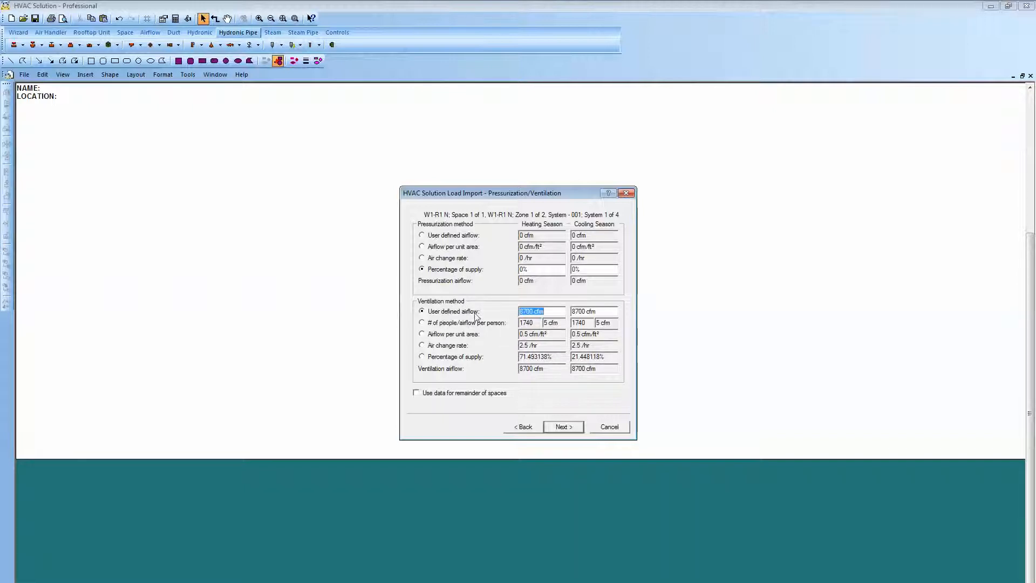
click(562, 428)
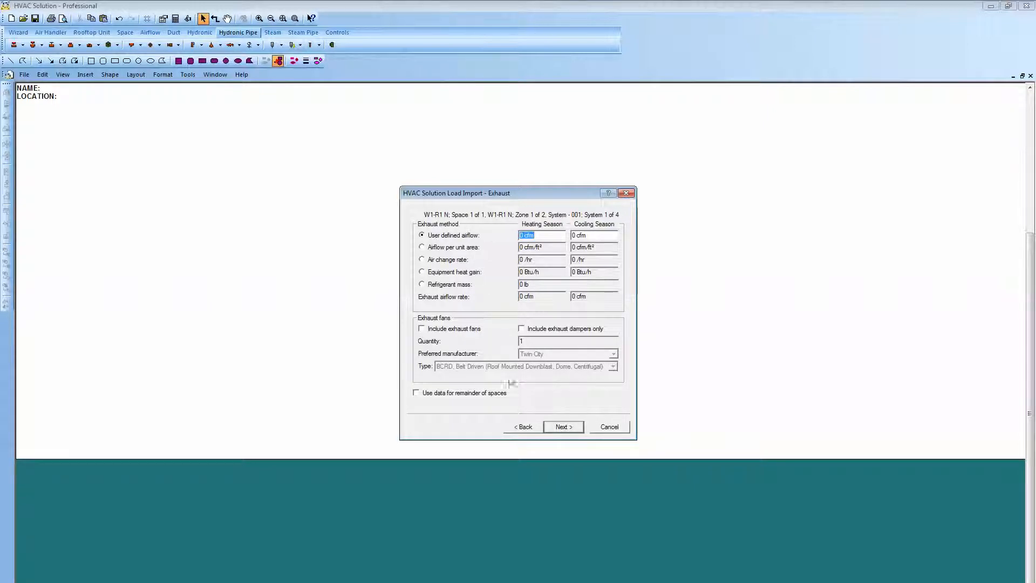
click(564, 432)
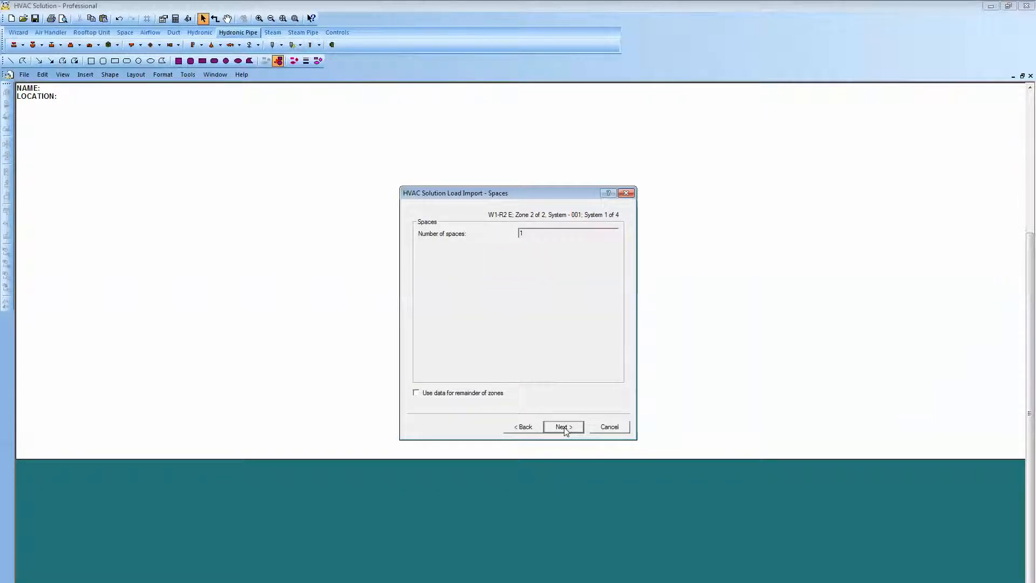
Accept the imported space, ventilation and exhaust data for zone W1-R2 E without changes.
click(565, 428)
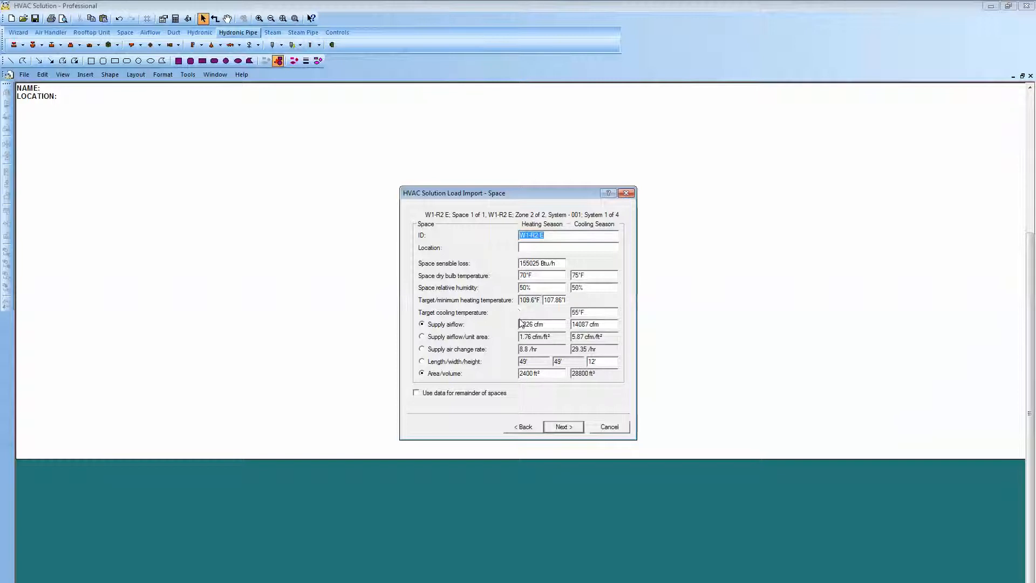
click(559, 428)
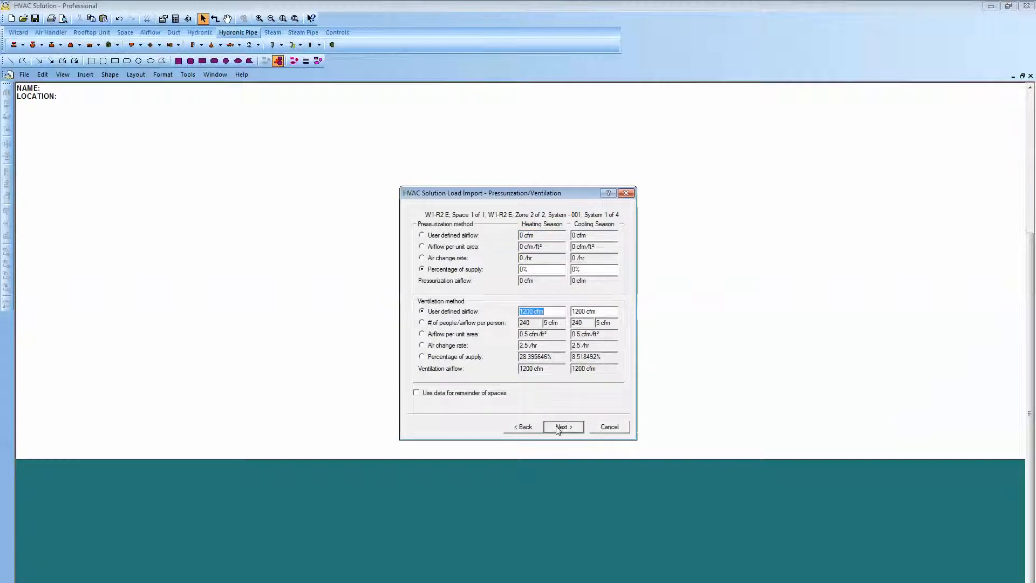
click(559, 428)
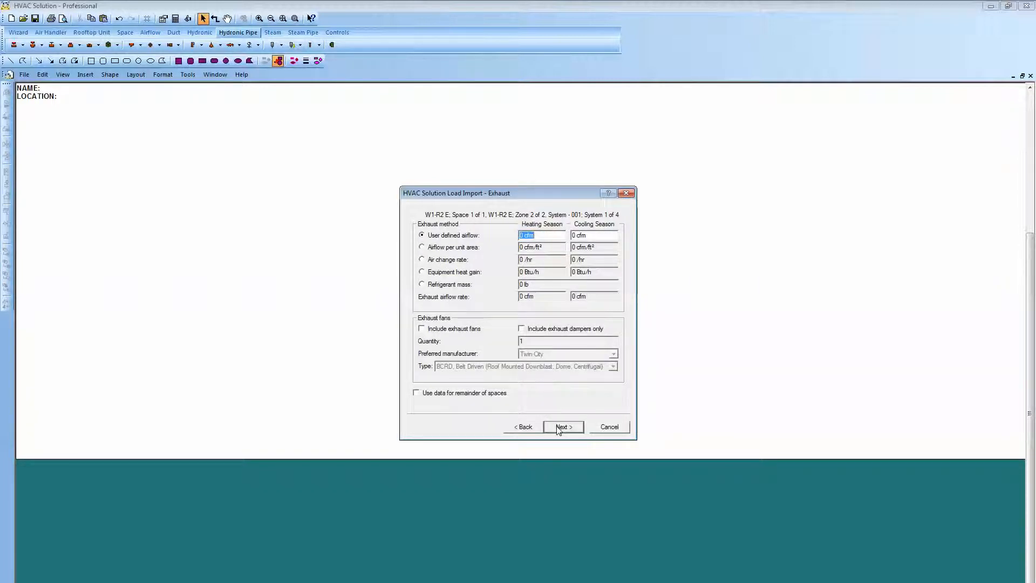
click(559, 429)
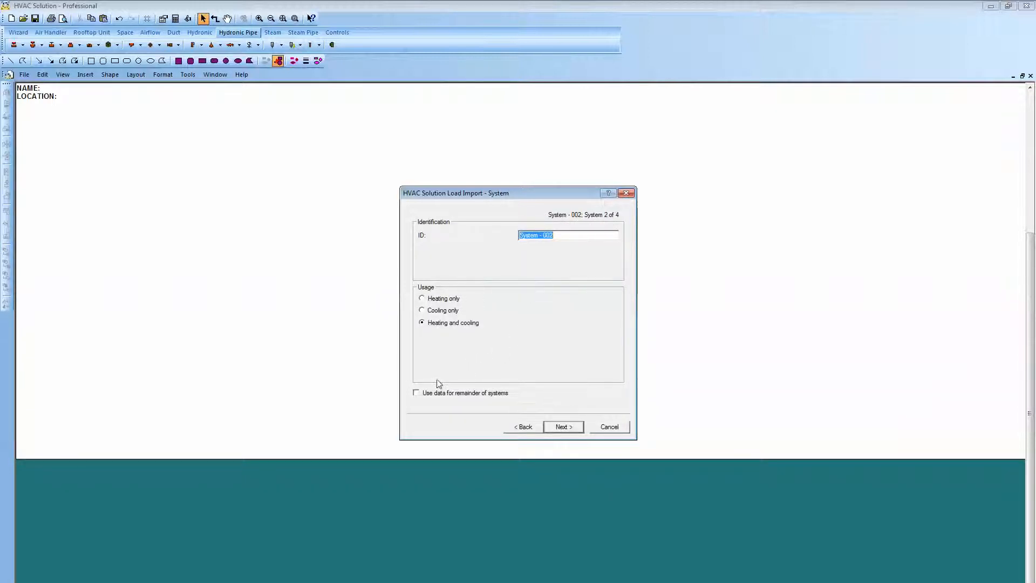
Use System - 002's data for the remaining systems, including a single-duct terminal unit and keeping the QSL supply fan.
click(416, 393)
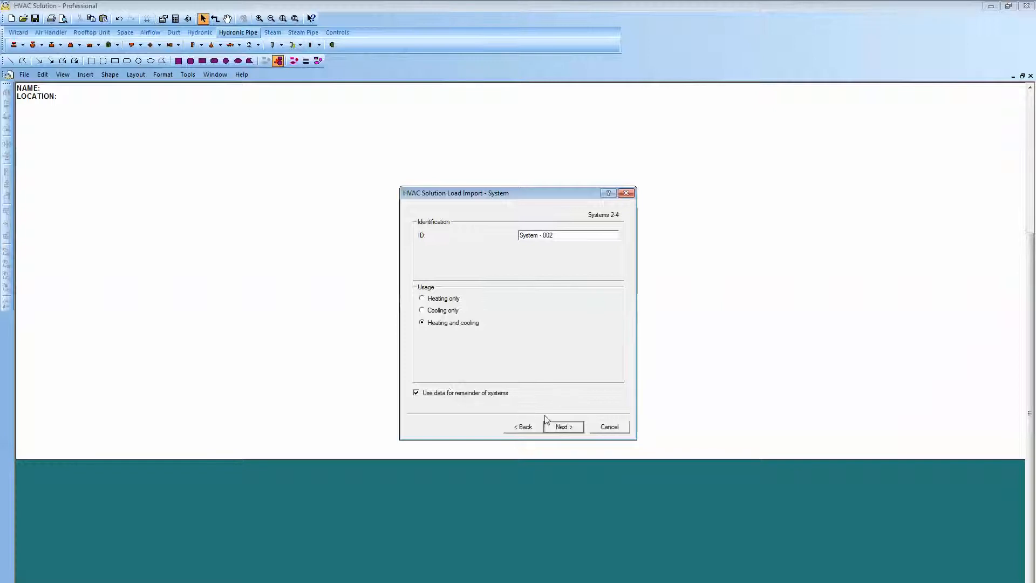
click(564, 427)
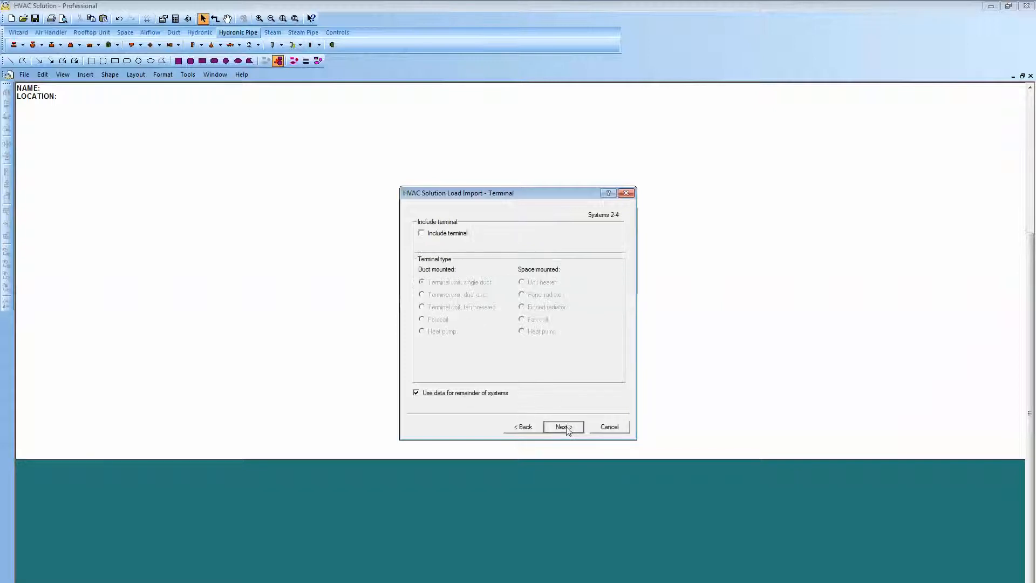
click(422, 234)
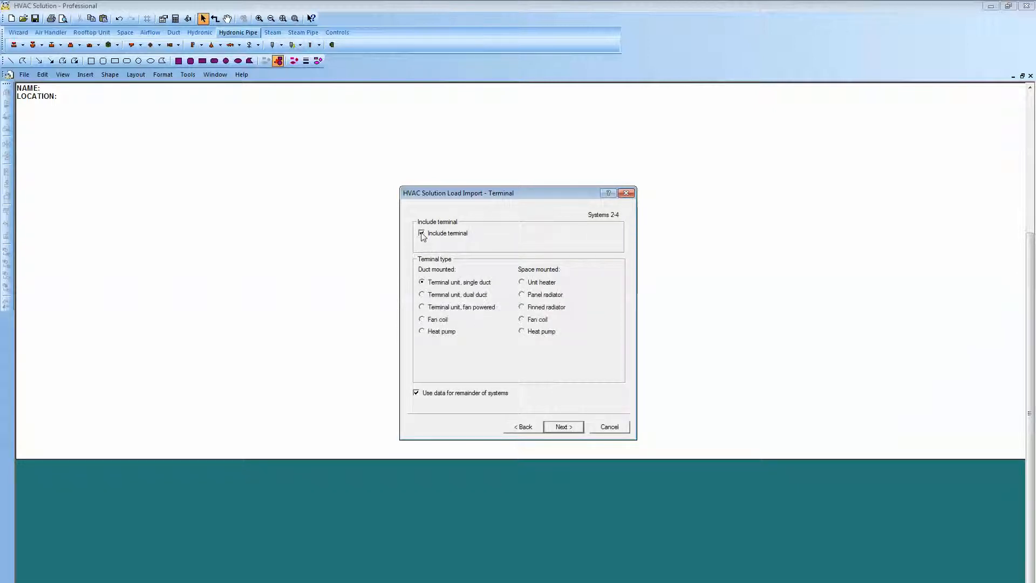
click(556, 428)
click(558, 430)
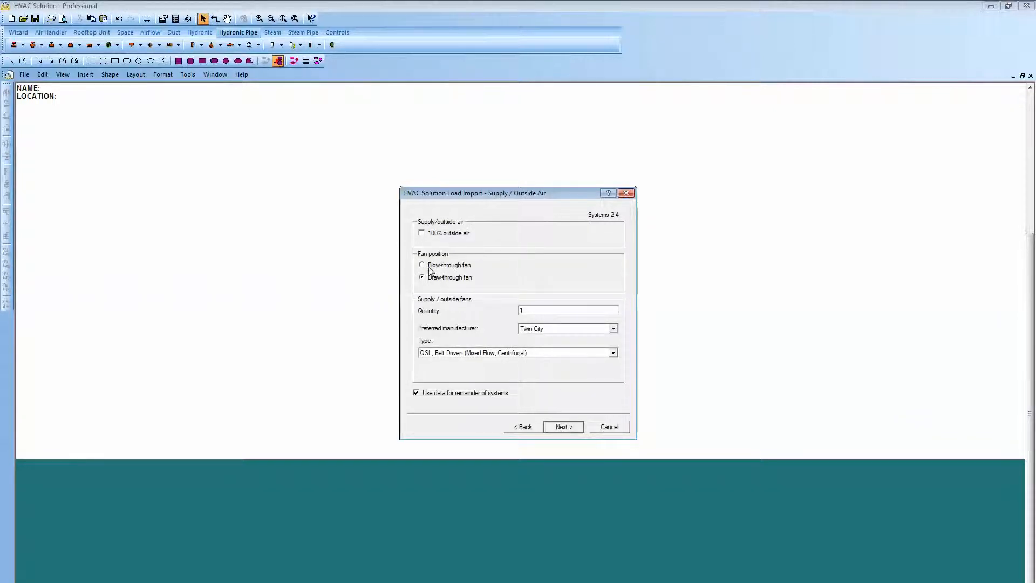
click(559, 428)
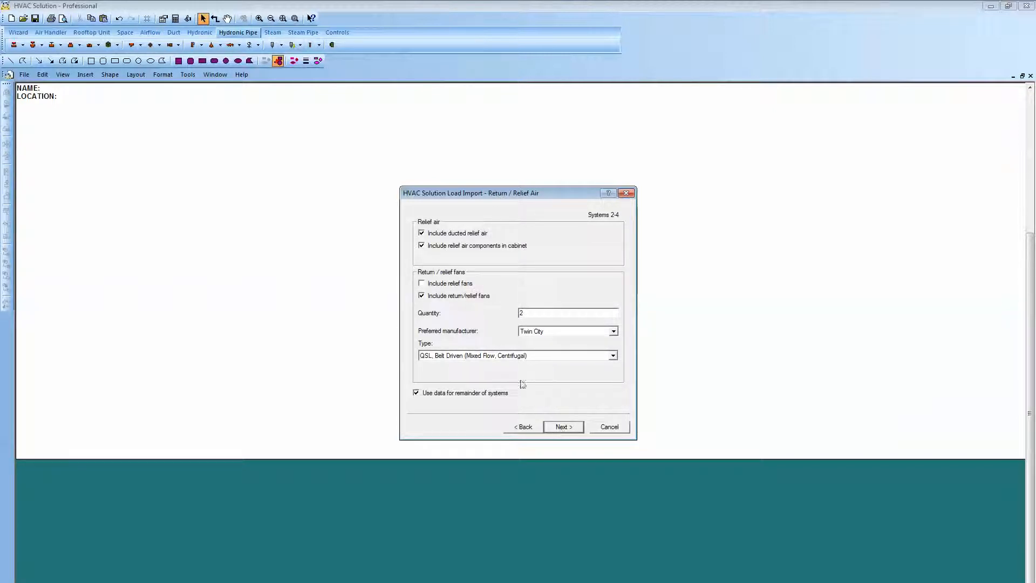
For Systems 2-4, exclude ducted relief air and include an angle final filter with 90% efficiency, keeping the flat pre-filter.
click(422, 234)
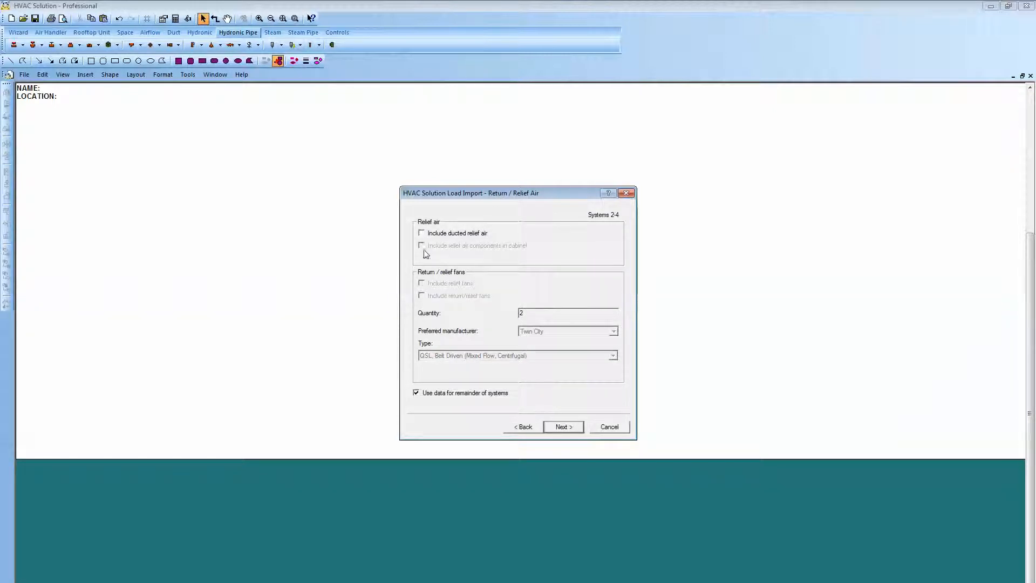
click(561, 427)
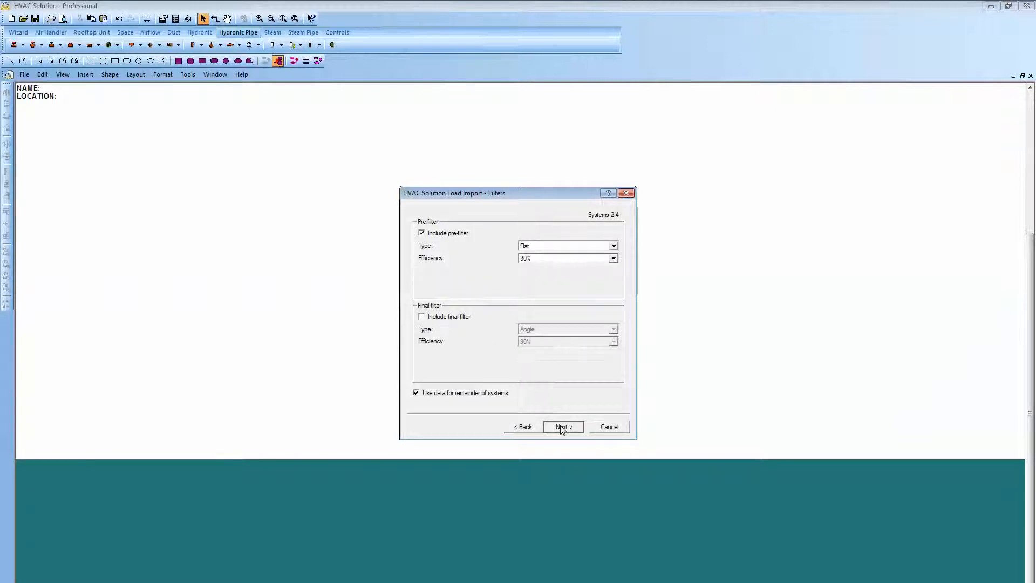
click(423, 319)
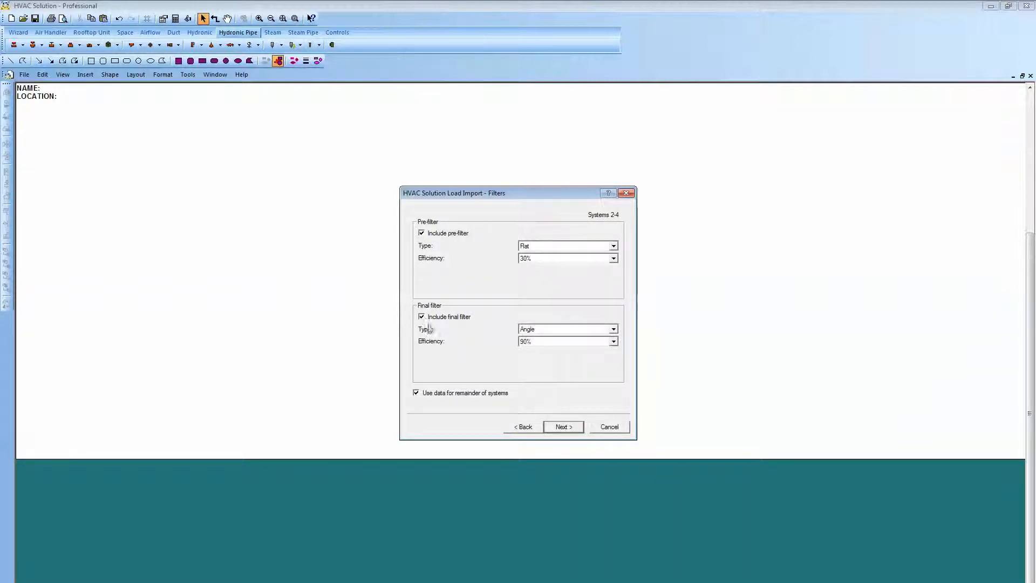
click(564, 427)
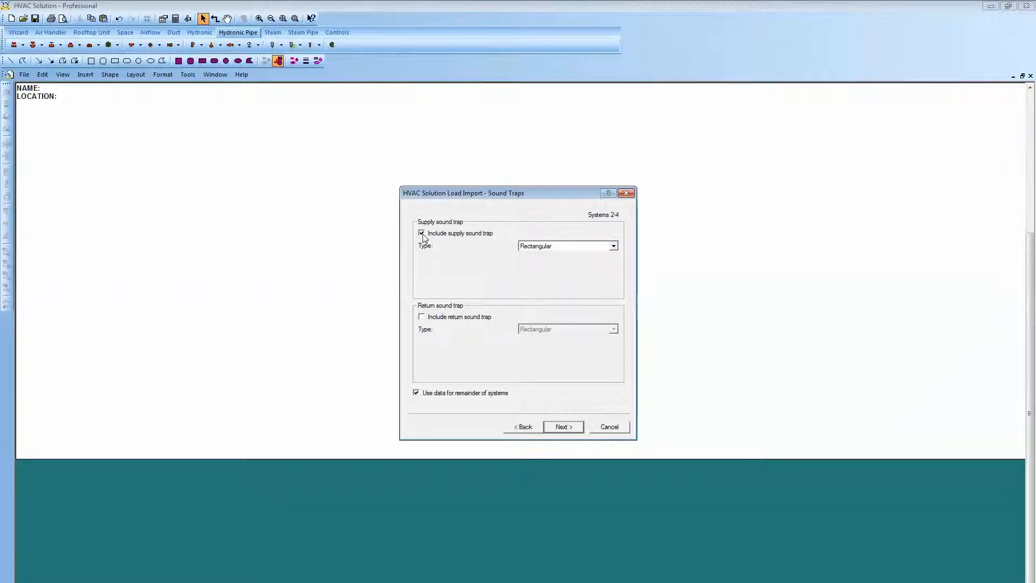
Leave the supply sound trap out of Systems 2-4, keeping hydronic heating and cooling coils and the imported terminal zones.
click(422, 233)
click(561, 429)
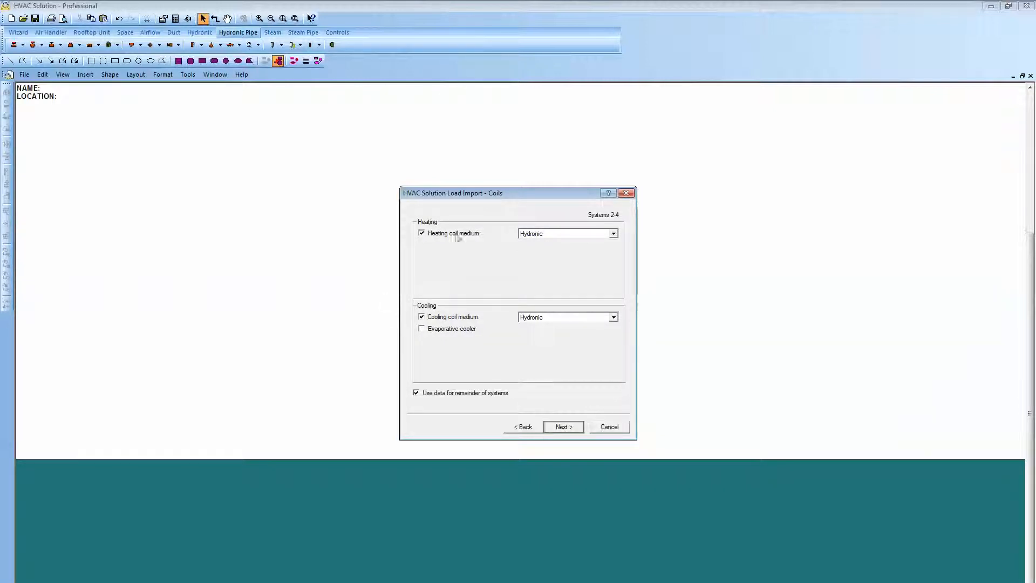
click(563, 428)
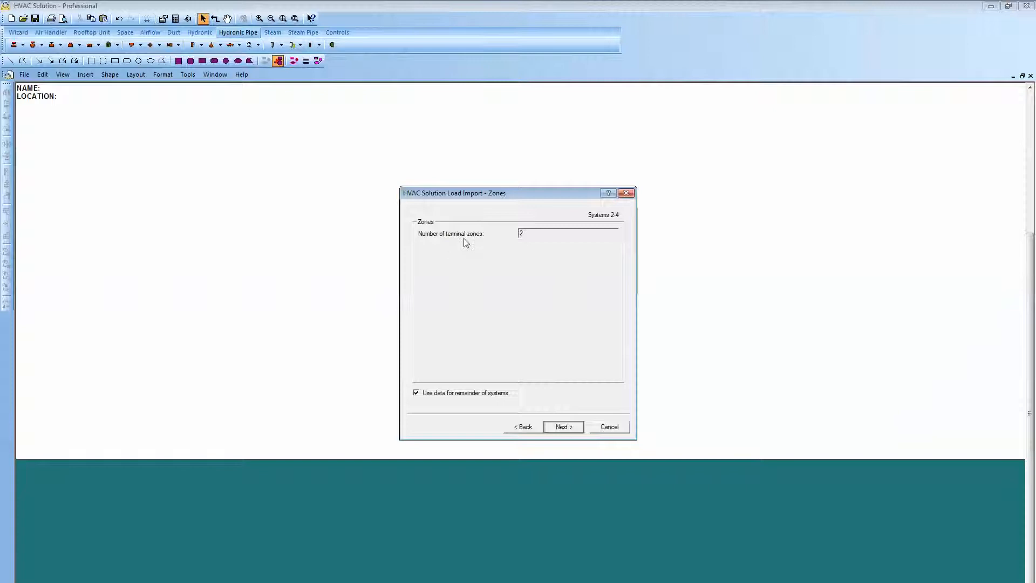
click(566, 428)
Accept the imported space, ventilation and exhaust data for zone W1-R3 S without changes.
click(565, 428)
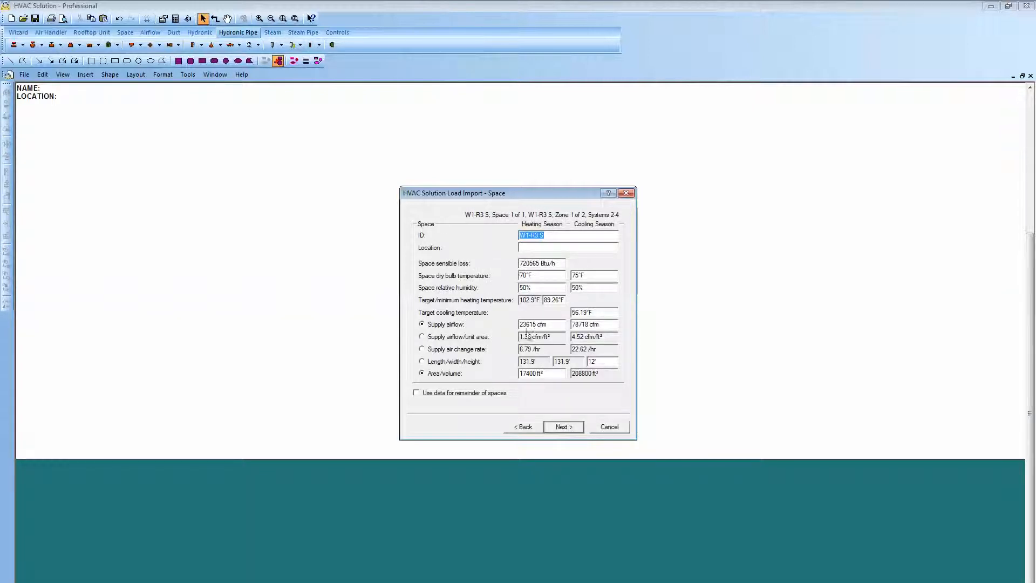
click(563, 428)
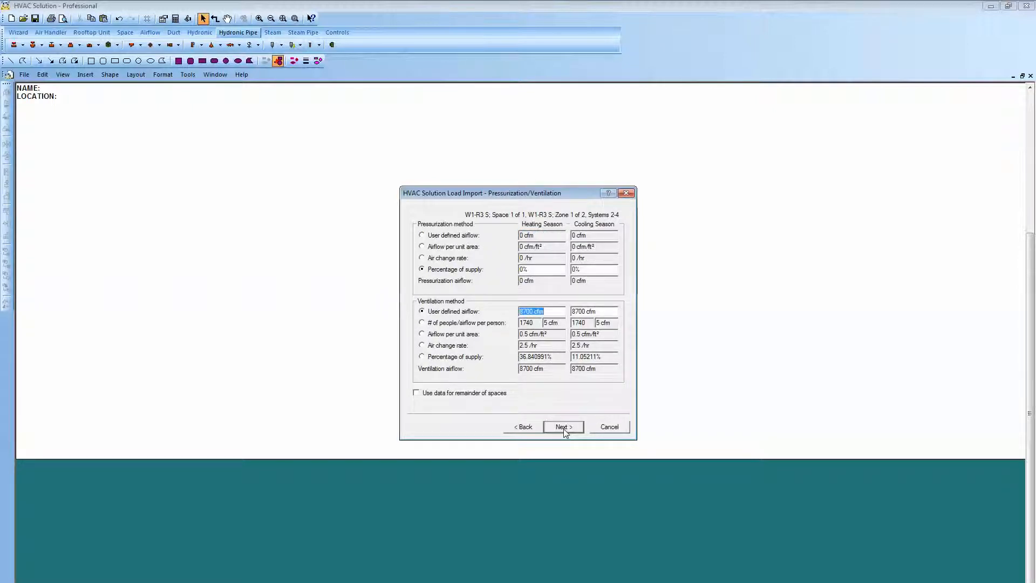
click(563, 427)
click(564, 427)
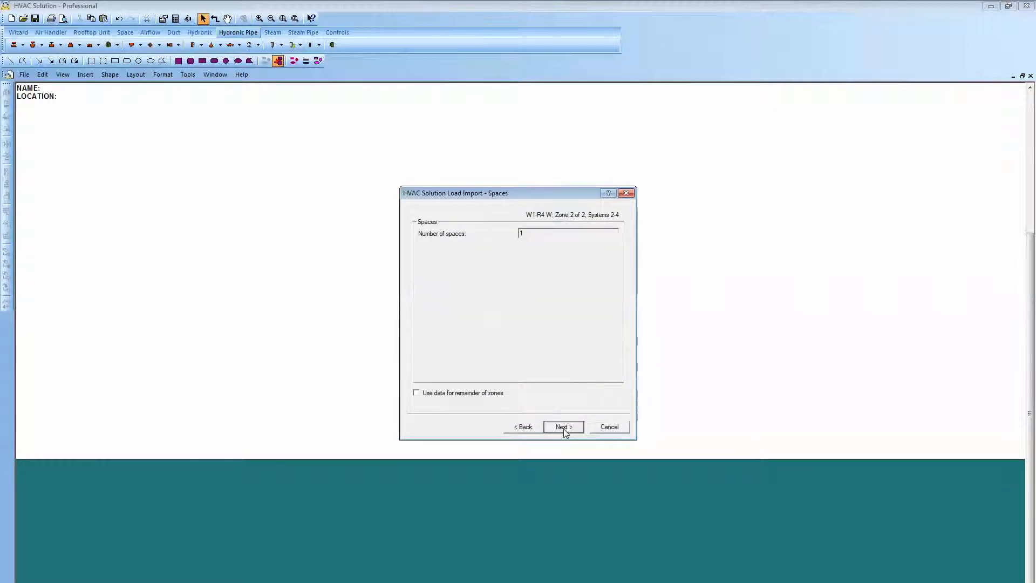
Accept the imported space, ventilation and exhaust data for zone W1-R4 W without changes.
click(564, 428)
click(564, 428)
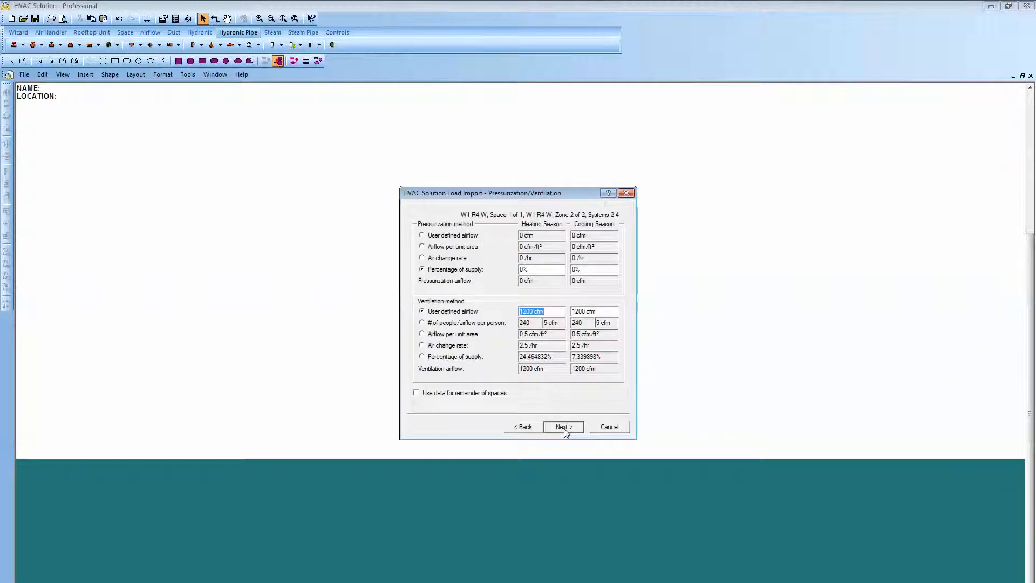
click(565, 428)
click(564, 428)
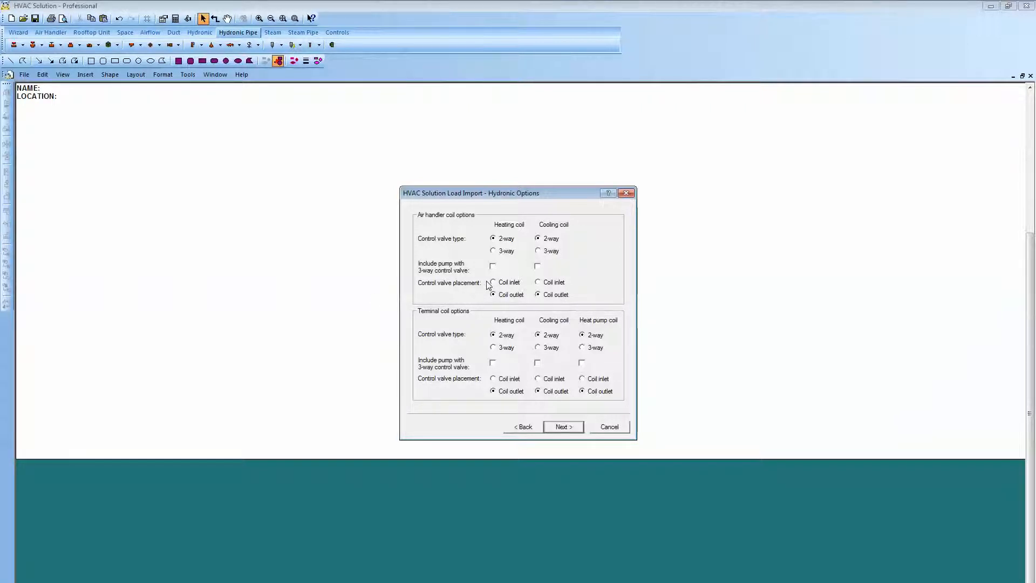
Keep 2-way control valves at the coil outlets, with a boiler as heating source and an air-cooled chiller as cooling source.
click(563, 430)
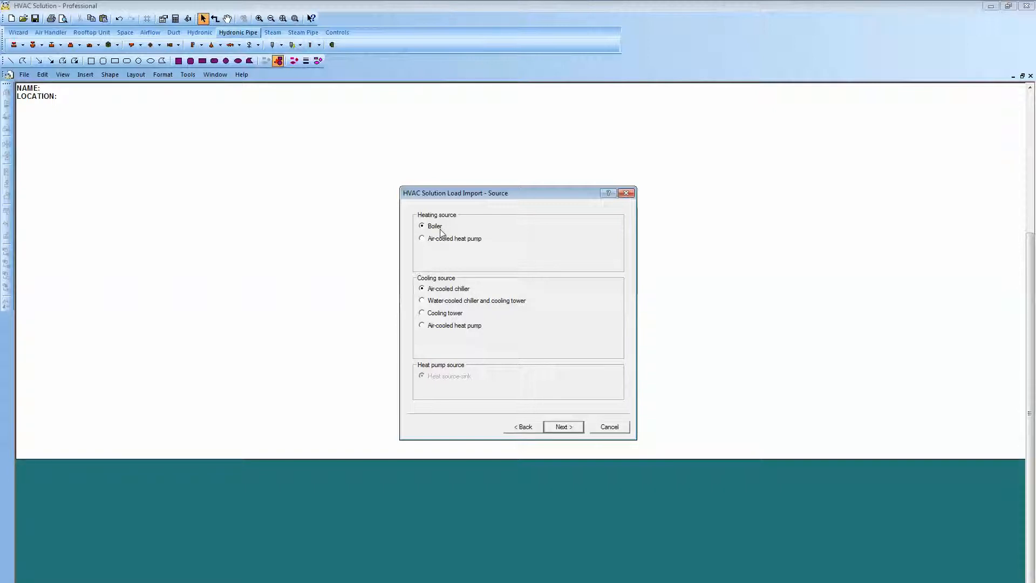
click(568, 431)
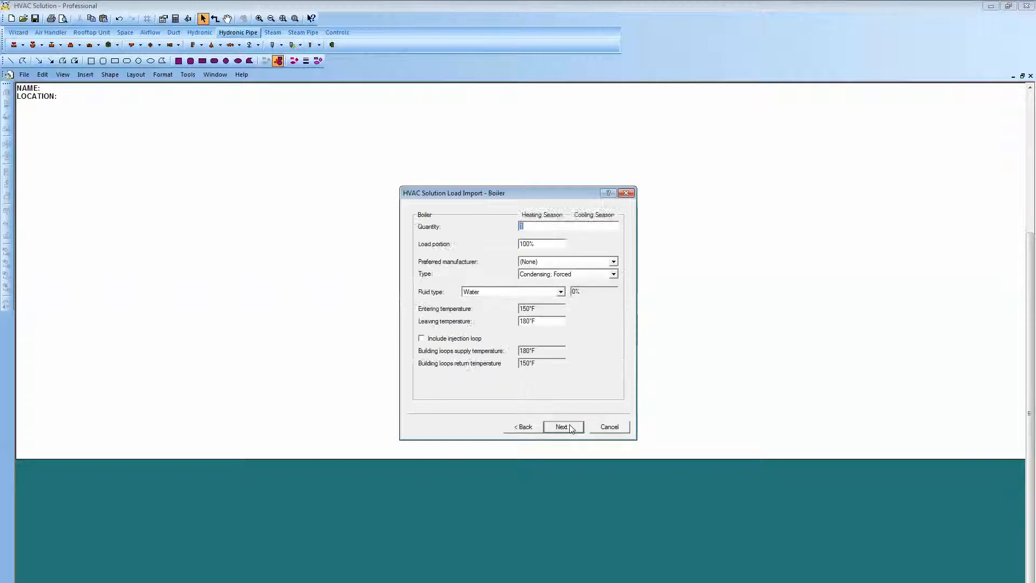
click(561, 435)
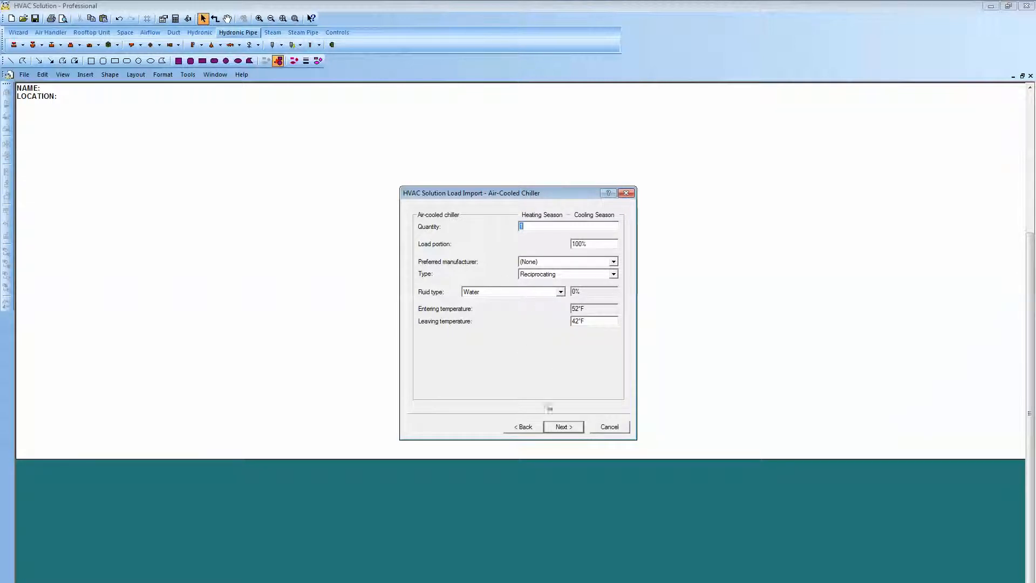
click(566, 427)
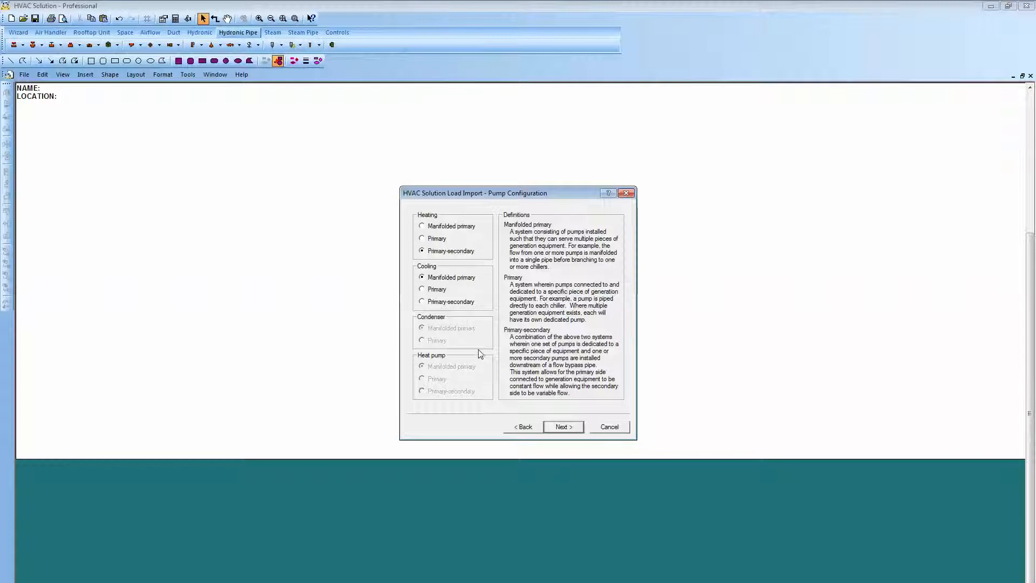
Accept primary-secondary heating pumps, a manifolded primary cooling pump and the default expansion tanks, and finish the load import.
click(553, 428)
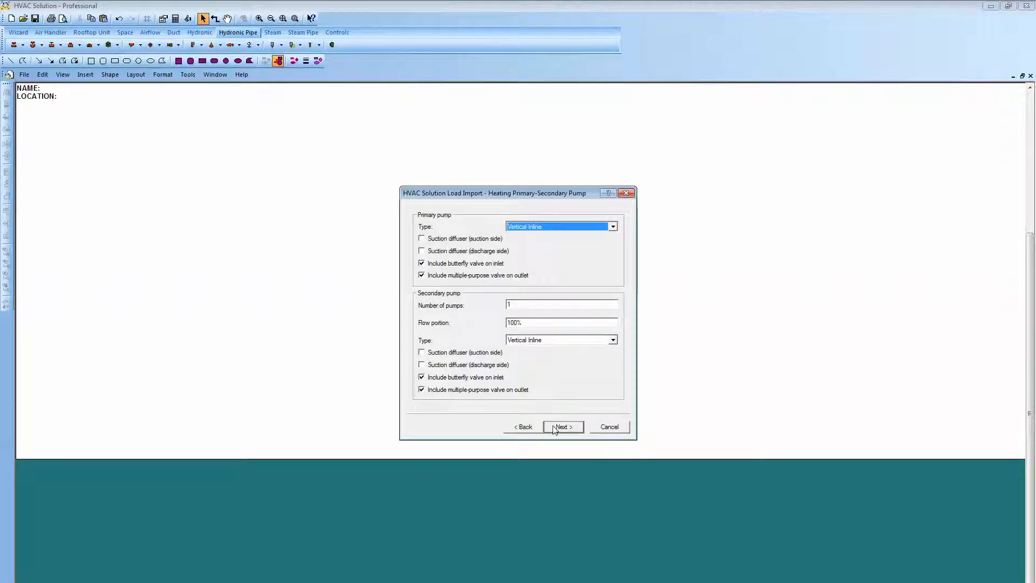
click(553, 427)
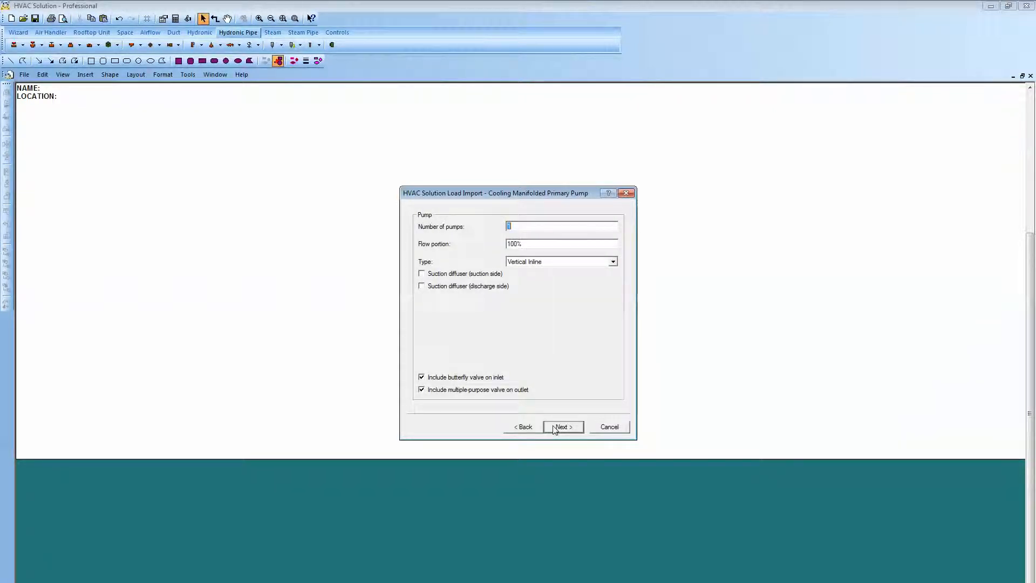
click(553, 427)
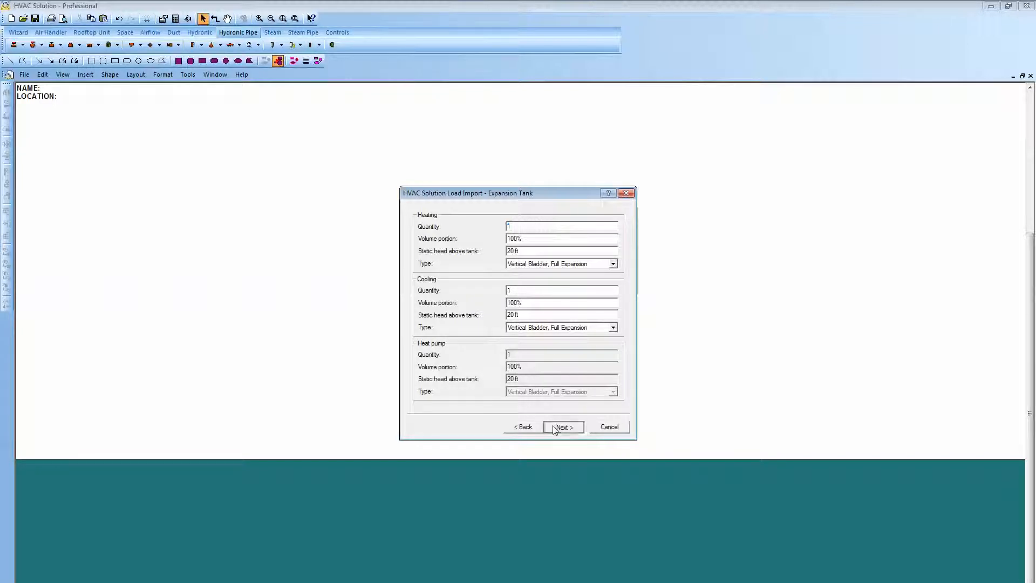
click(553, 428)
click(558, 428)
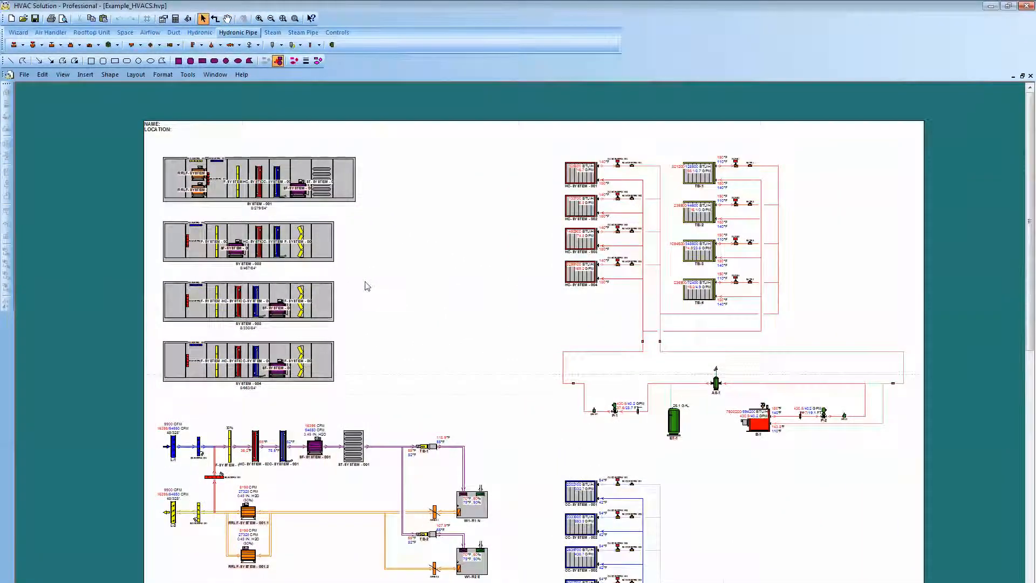
Examine the generated air handler cabinets and the airflow schematics of the four systems down to their zones.
scroll(365, 282, up, 4)
drag(371, 292, 438, 344)
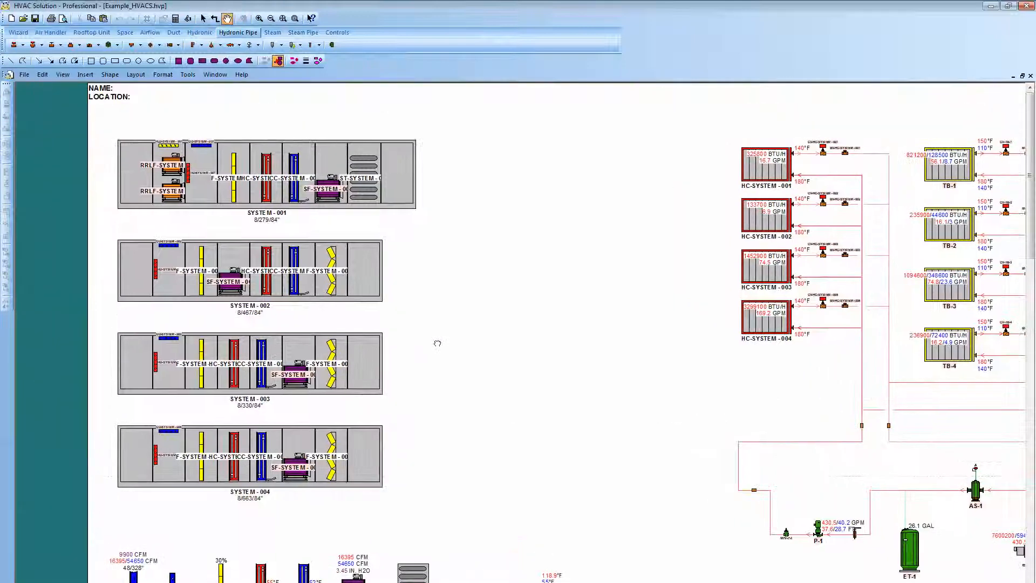
scroll(423, 326, up, 1)
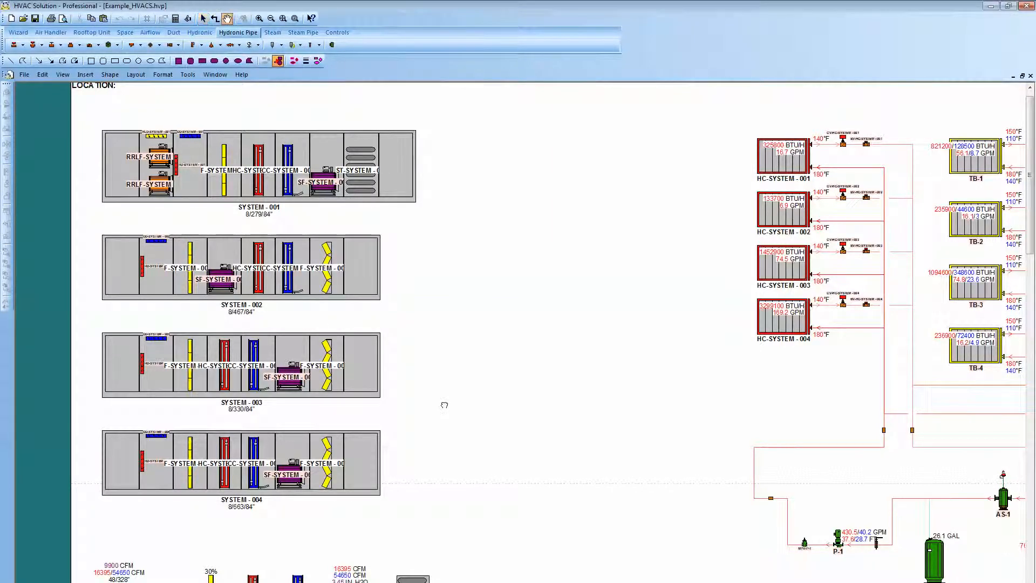
scroll(438, 351, down, 3)
scroll(556, 395, down, 5)
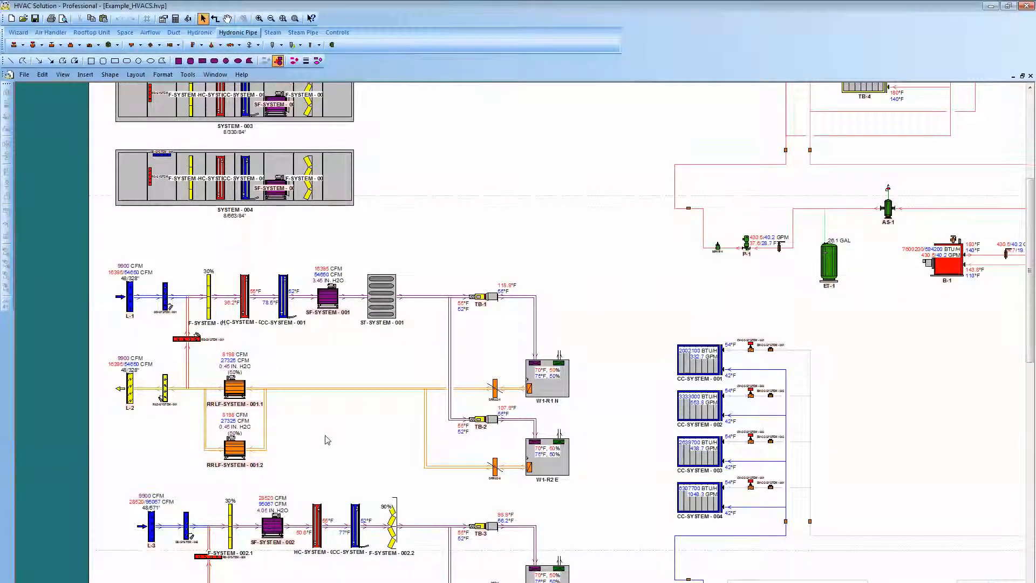
scroll(326, 440, up, 1)
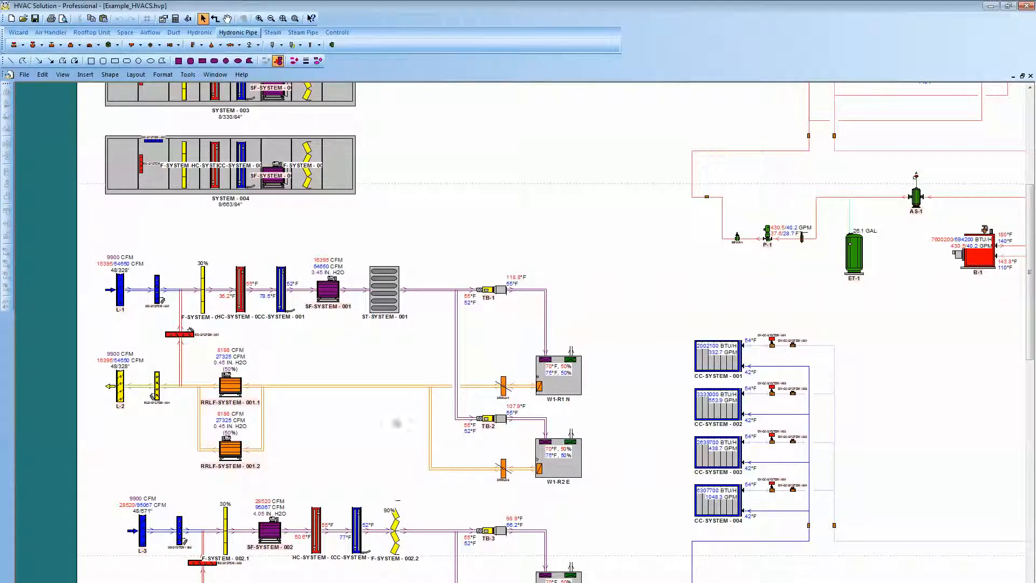
drag(360, 442, 340, 266)
drag(290, 463, 292, 292)
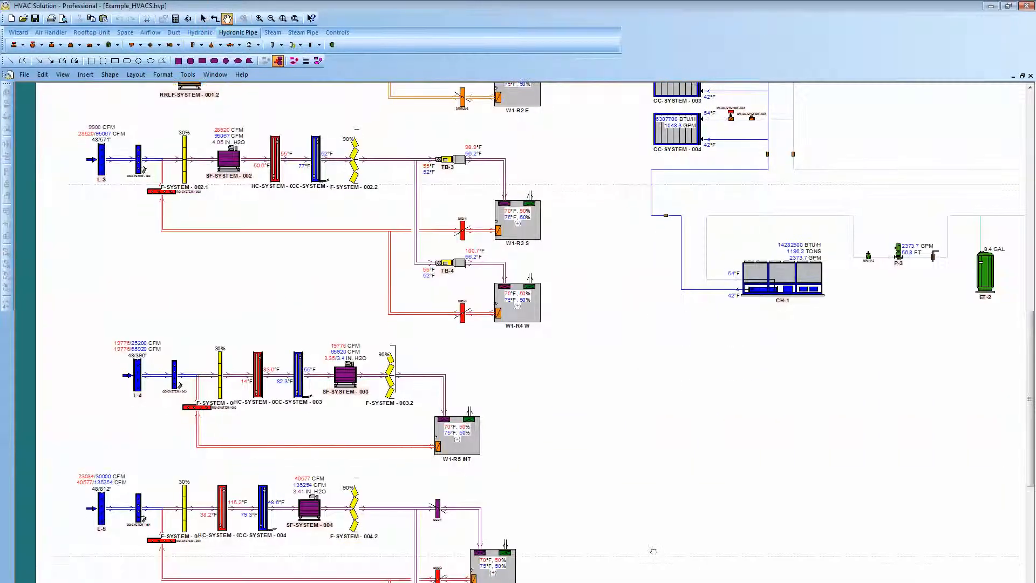
Examine the generated heating water and chilled water schematics, including the coils, boiler, pumps, expansion tanks and chiller.
drag(653, 551, 571, 582)
drag(682, 458, 559, 571)
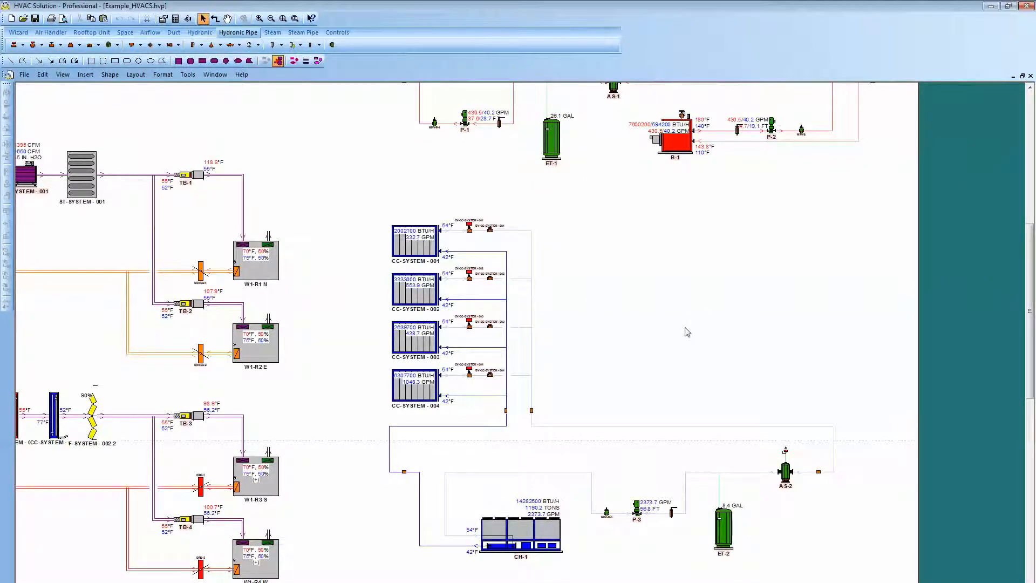
drag(650, 336, 646, 565)
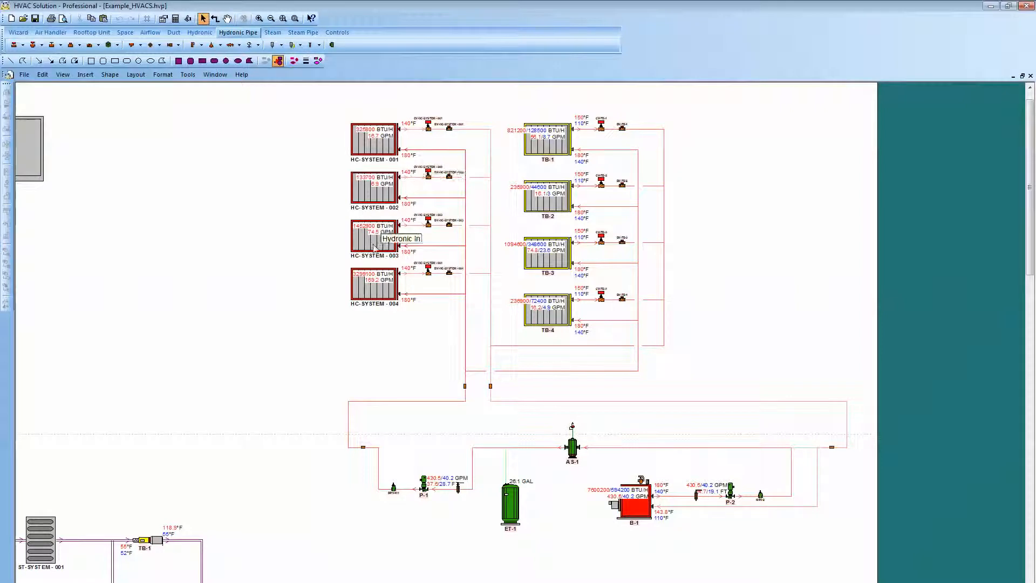
scroll(576, 523, up, 1)
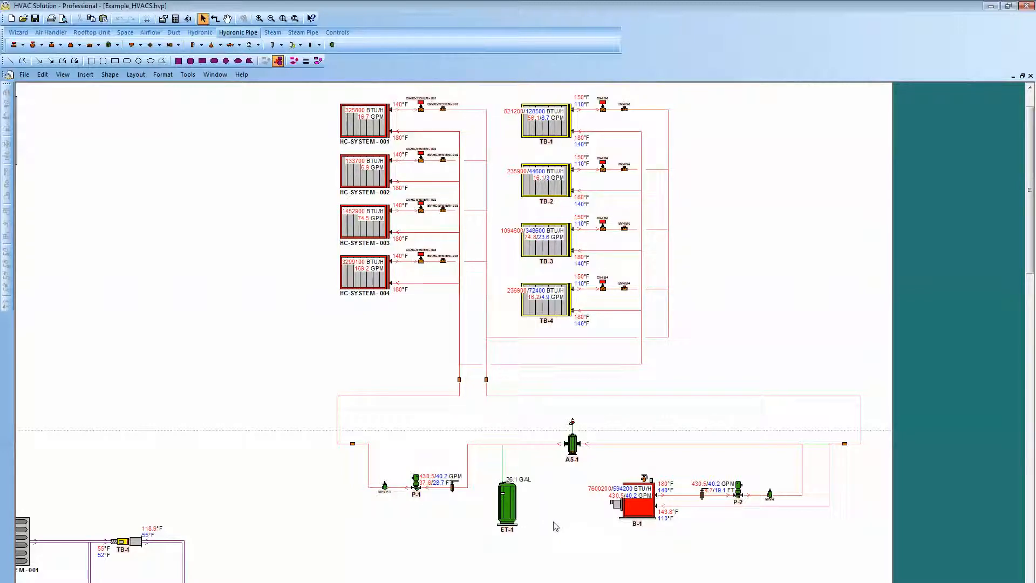
scroll(572, 536, up, 4)
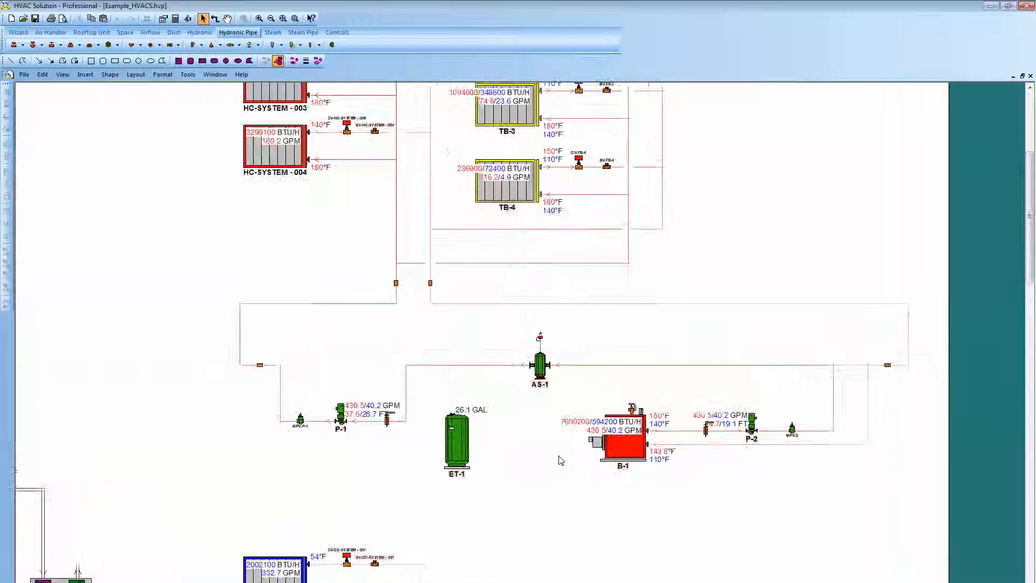
middle_click(538, 510)
drag(539, 511, 595, 273)
drag(600, 453, 597, 240)
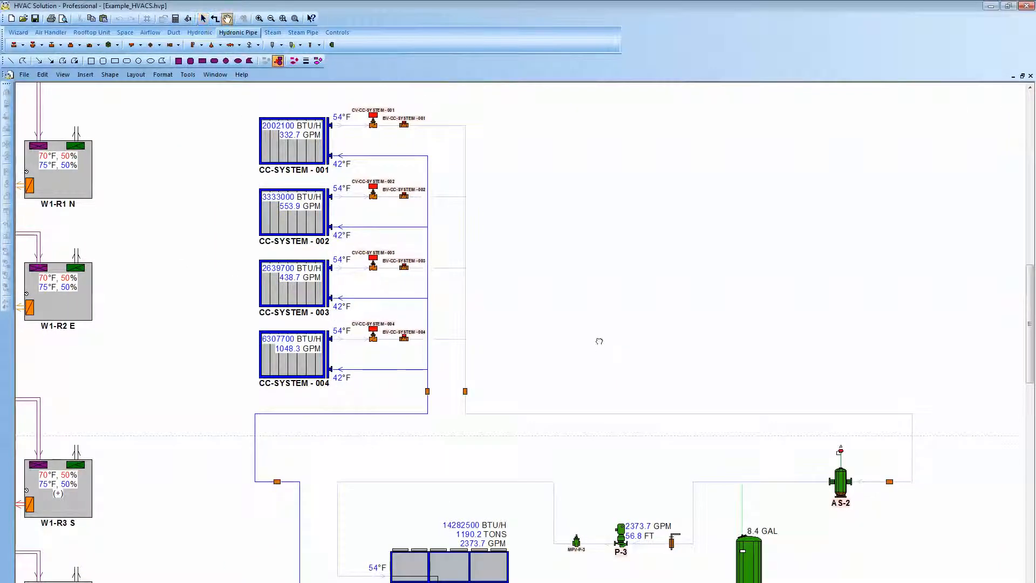
drag(599, 341, 629, 218)
scroll(512, 494, up, 3)
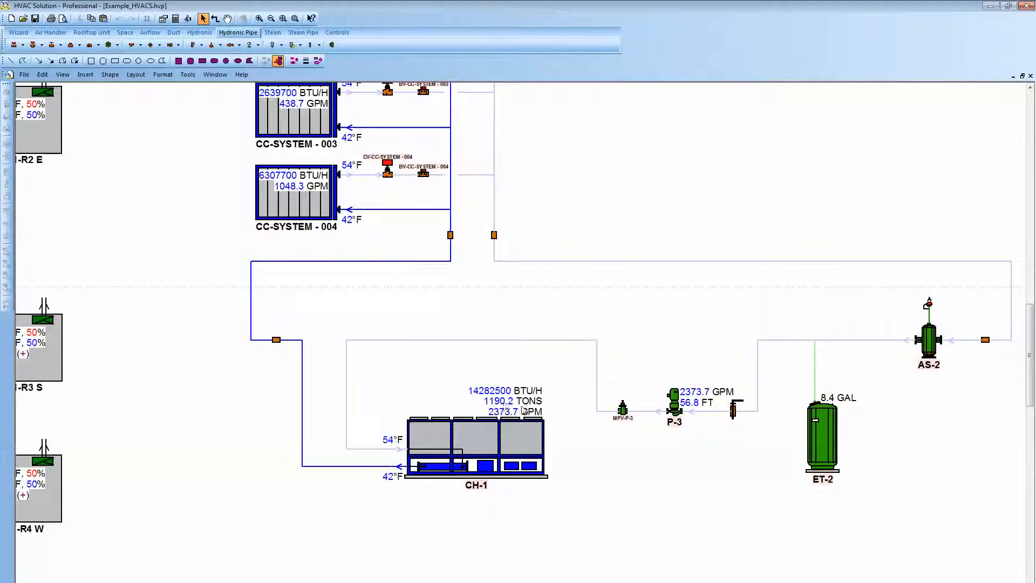
scroll(573, 463, down, 4)
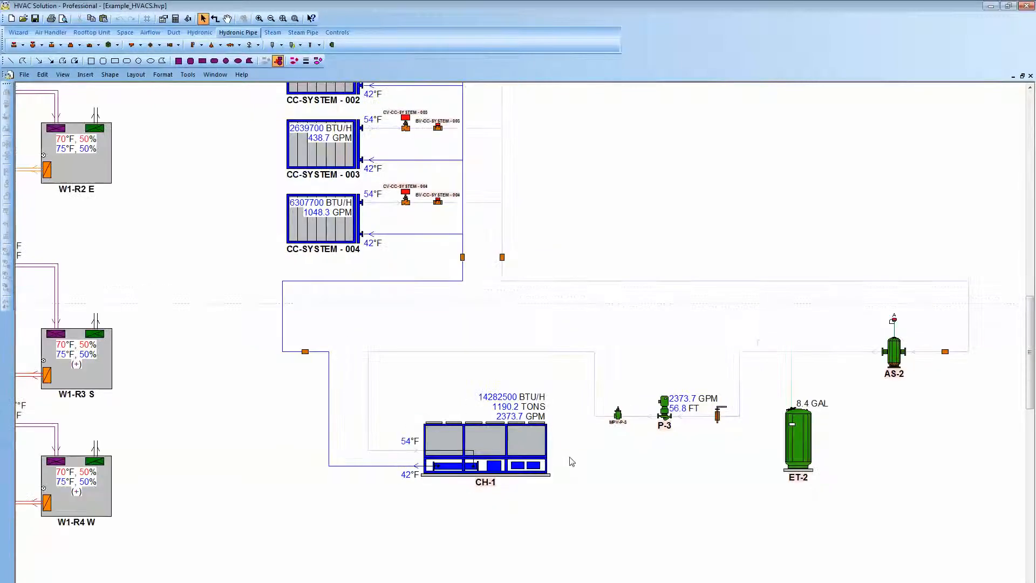
Add pipe size annotations to the chilled water piping between the cooling coils, chiller CH-1 and pump P-3.
scroll(578, 510, up, 1)
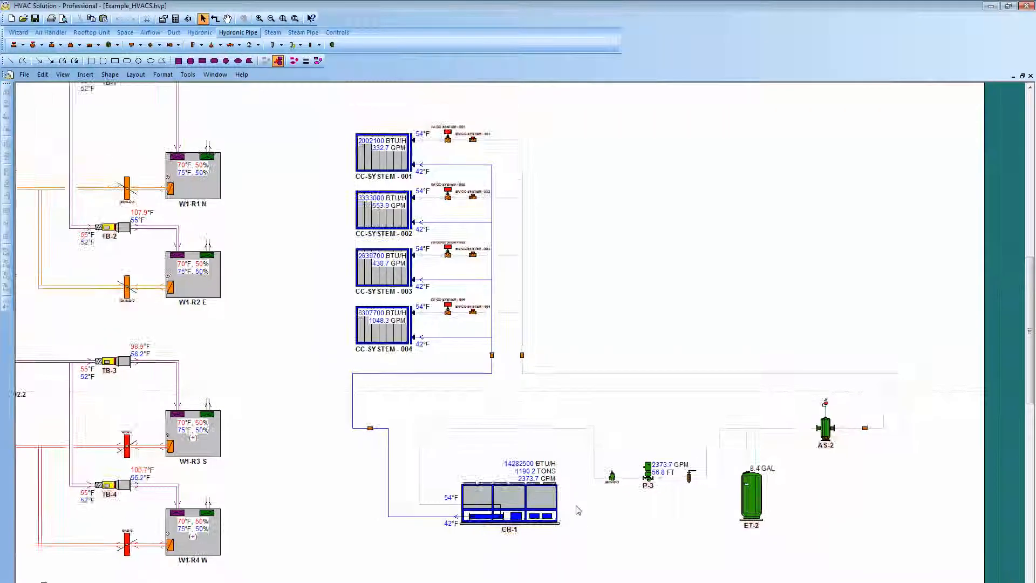
drag(330, 138, 825, 529)
right_click(657, 315)
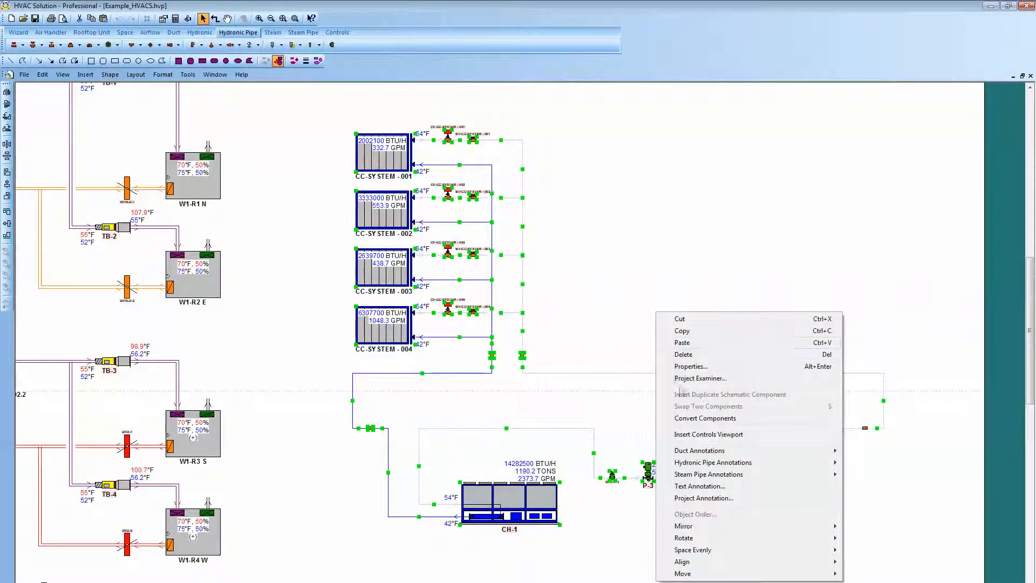
mouse_move(702, 463)
click(852, 463)
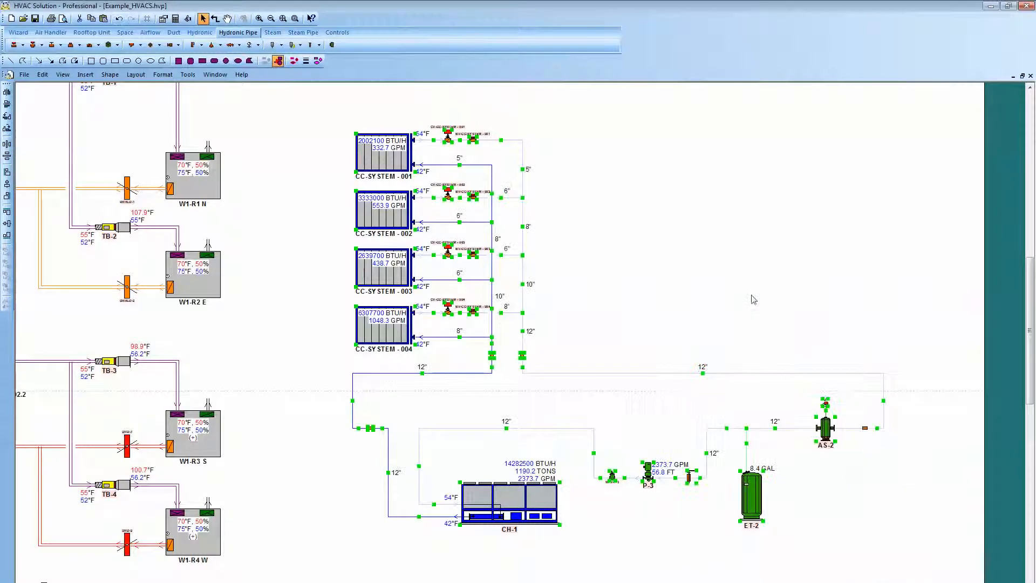
Look over the complete drawing with its air handlers, airflow schematics and both hydronic schematics.
scroll(596, 295, down, 1)
scroll(595, 295, down, 3)
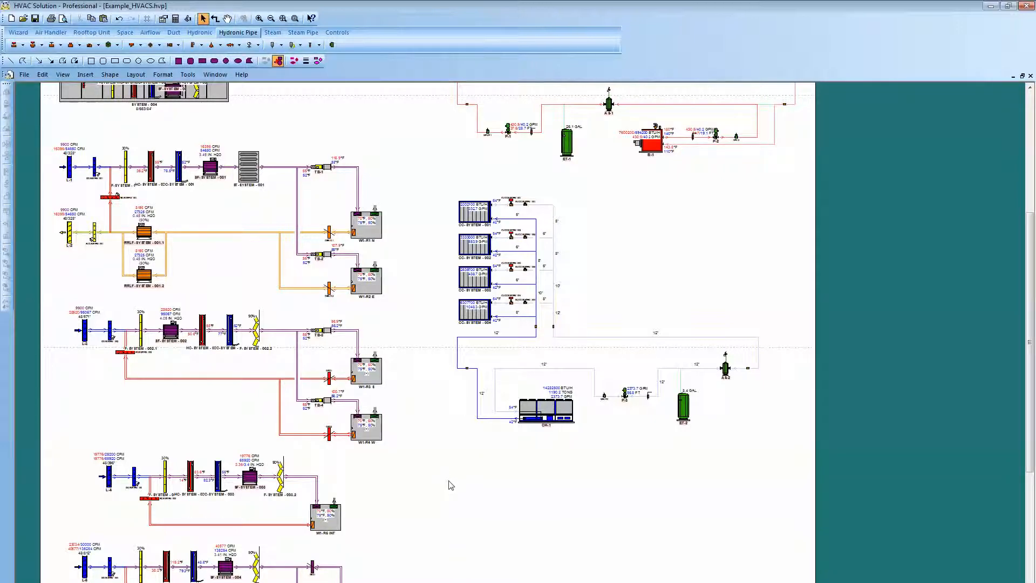
scroll(450, 484, down, 4)
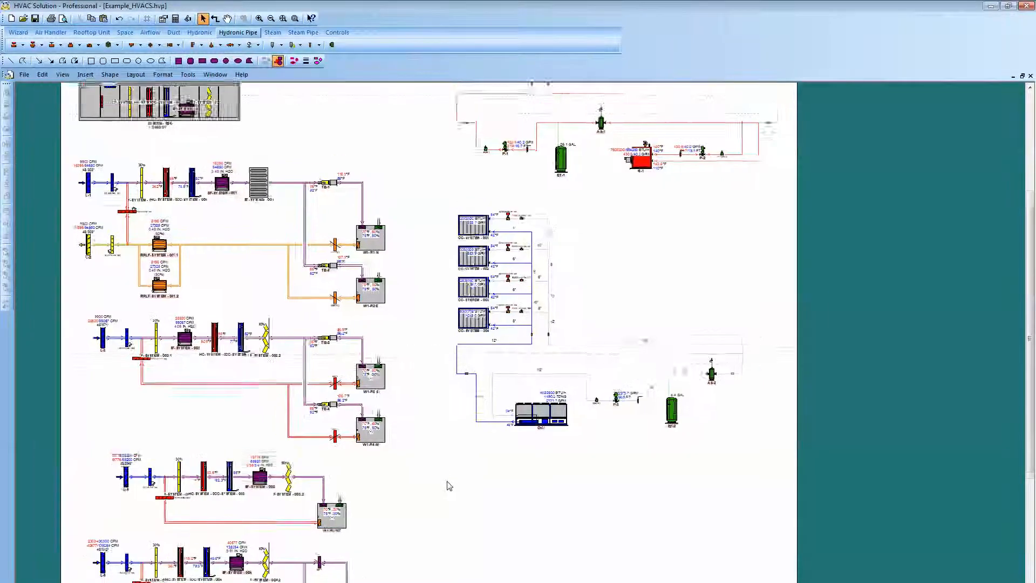
scroll(448, 487, down, 3)
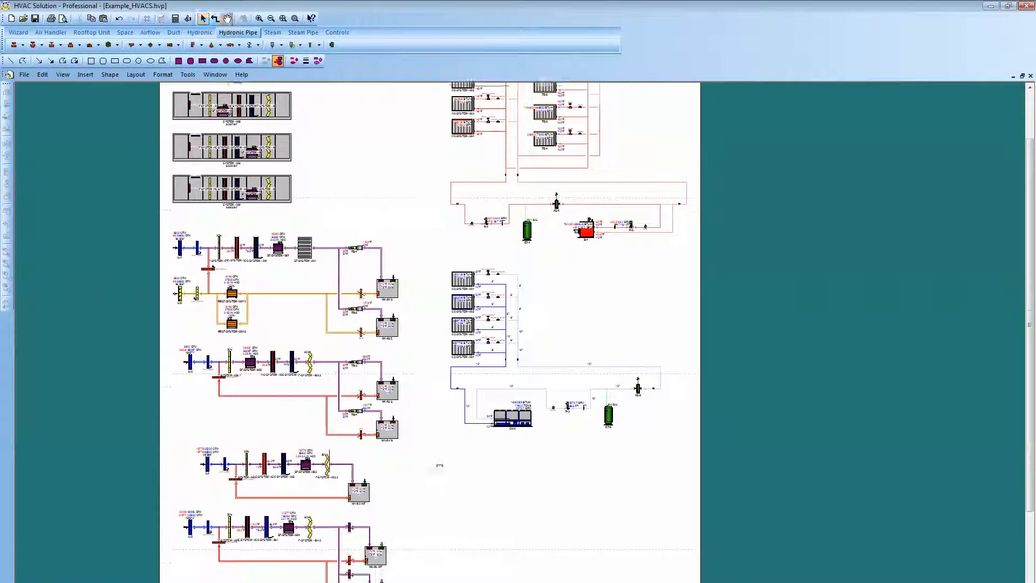
mouse_move(401, 411)
mouse_down()
mouse_move(388, 412)
mouse_move(364, 474)
mouse_up()
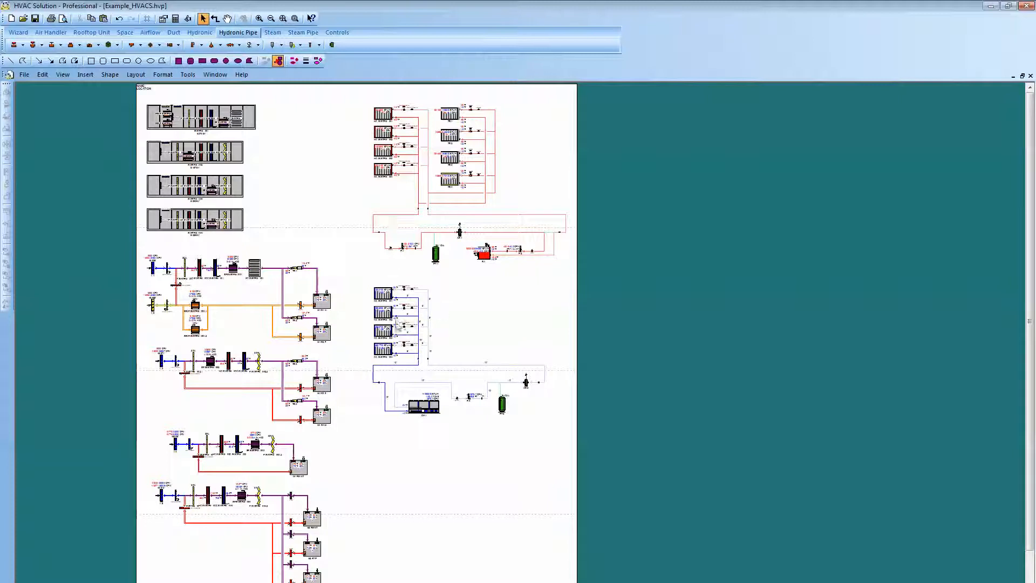